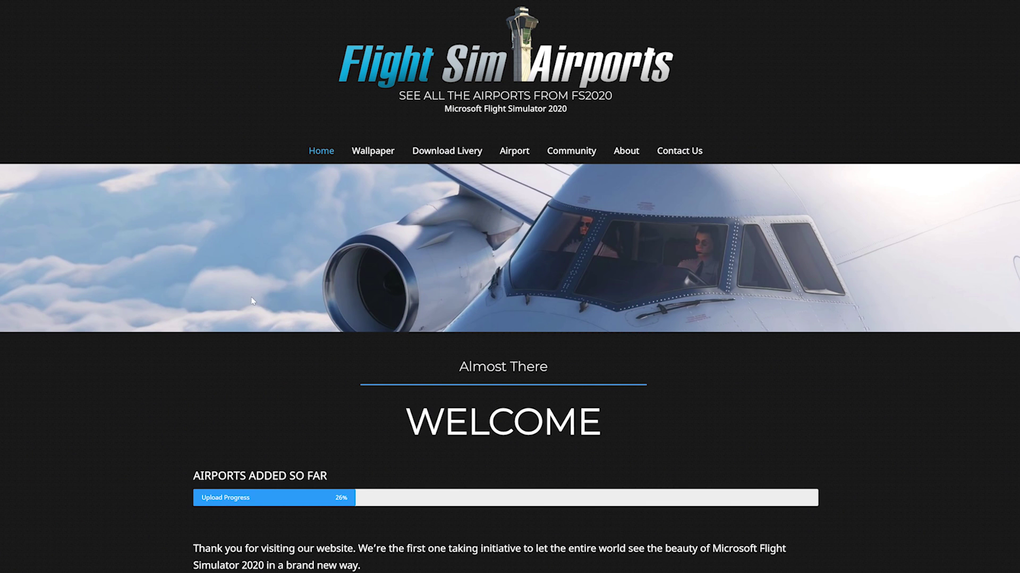
Step: Open the Download Livery page and filter its livery table with 'flight'
click(458, 154)
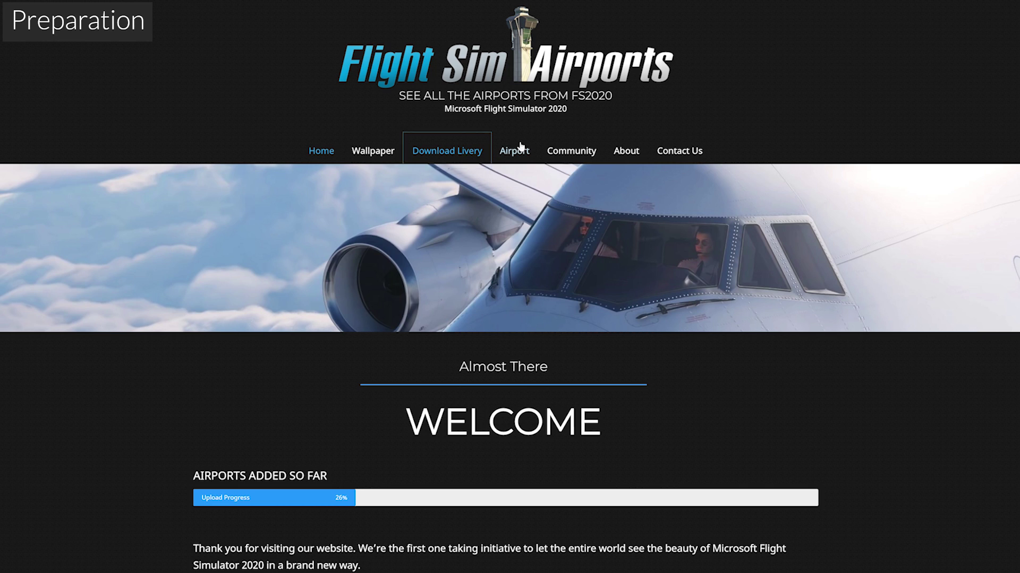
scroll(784, 159, down, 9)
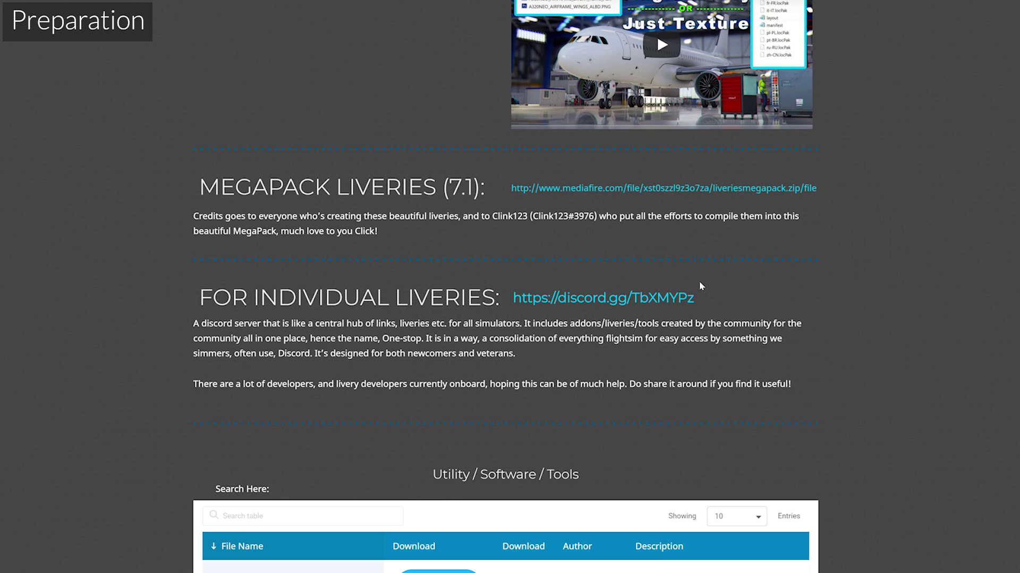
scroll(558, 345, down, 4)
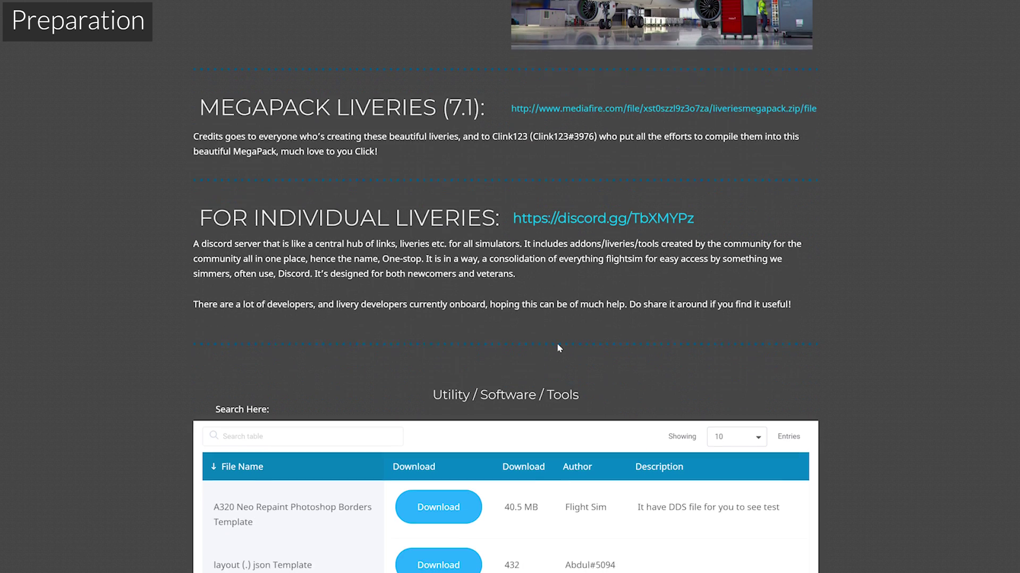
scroll(519, 249, down, 20)
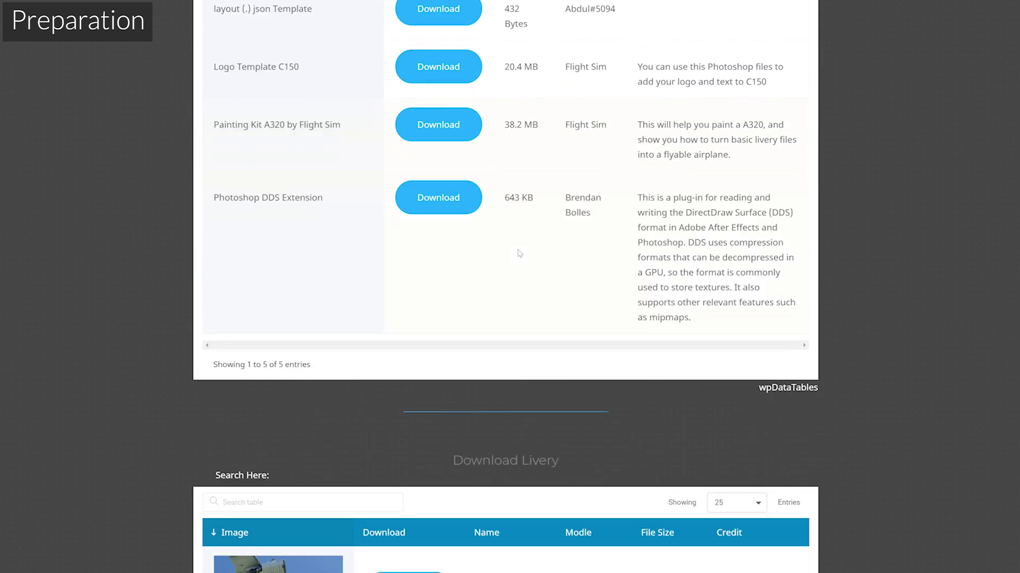
scroll(519, 254, down, 11)
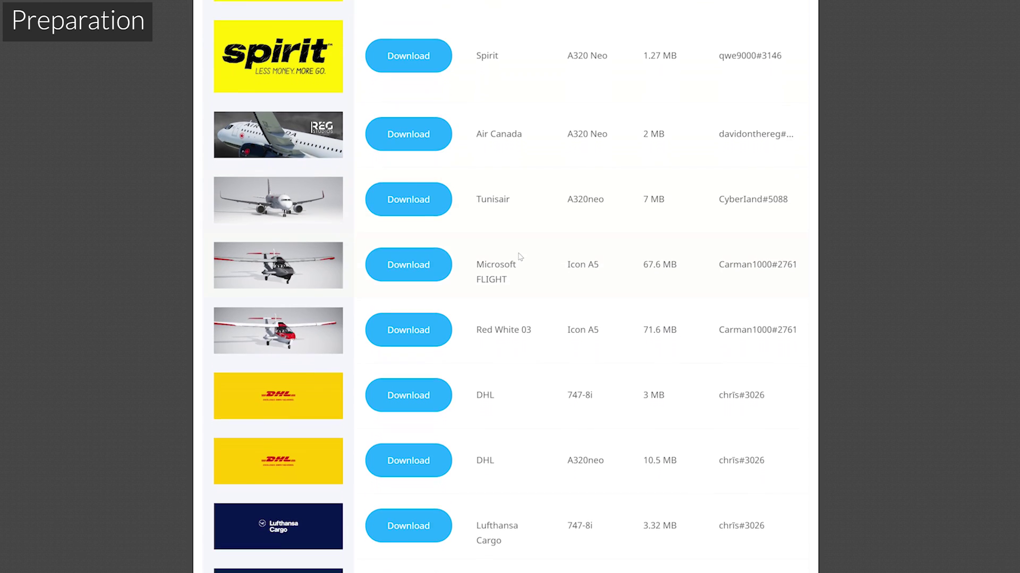
scroll(517, 258, up, 7)
scroll(509, 264, up, 17)
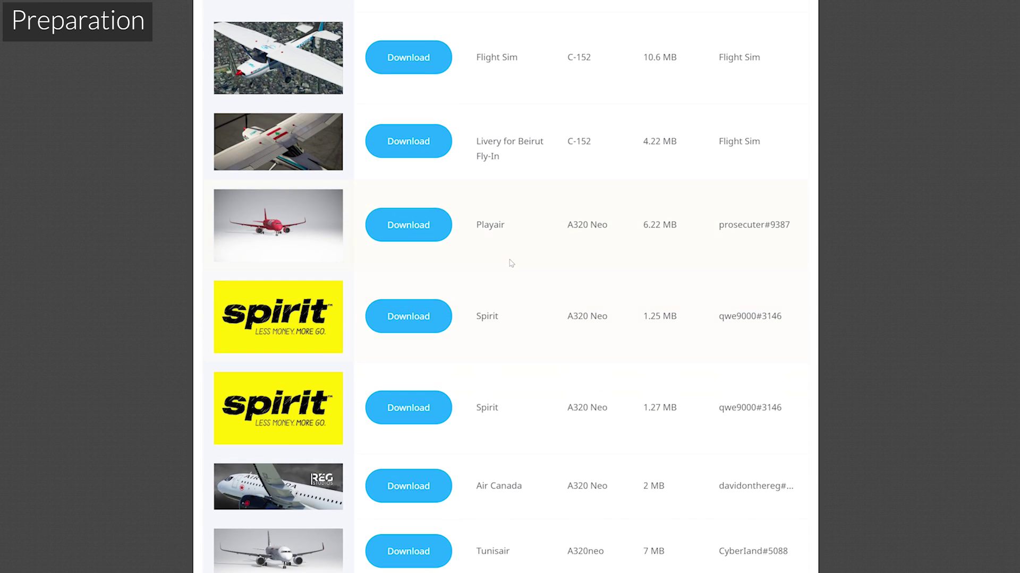
scroll(357, 317, down, 3)
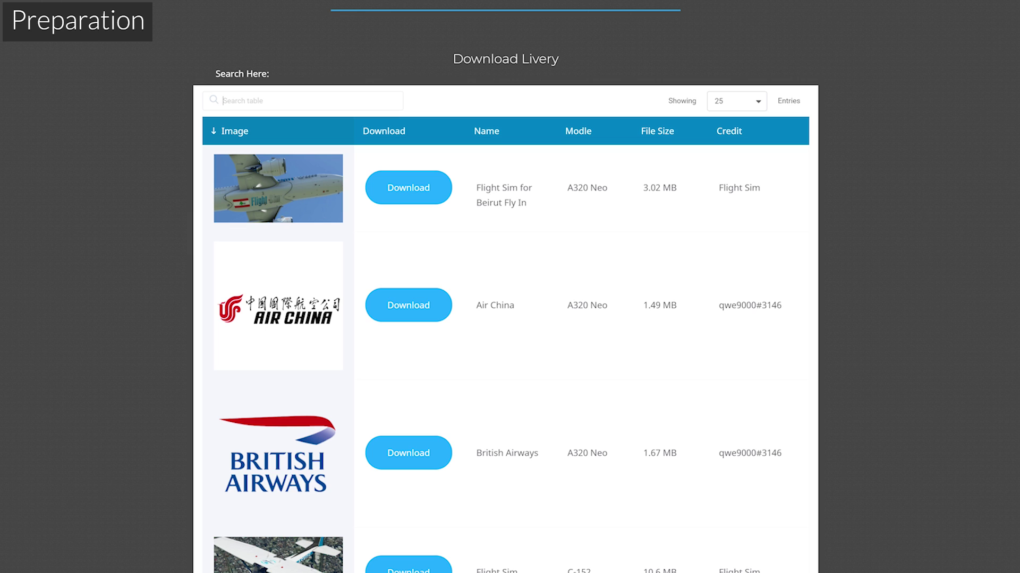
text(flight)
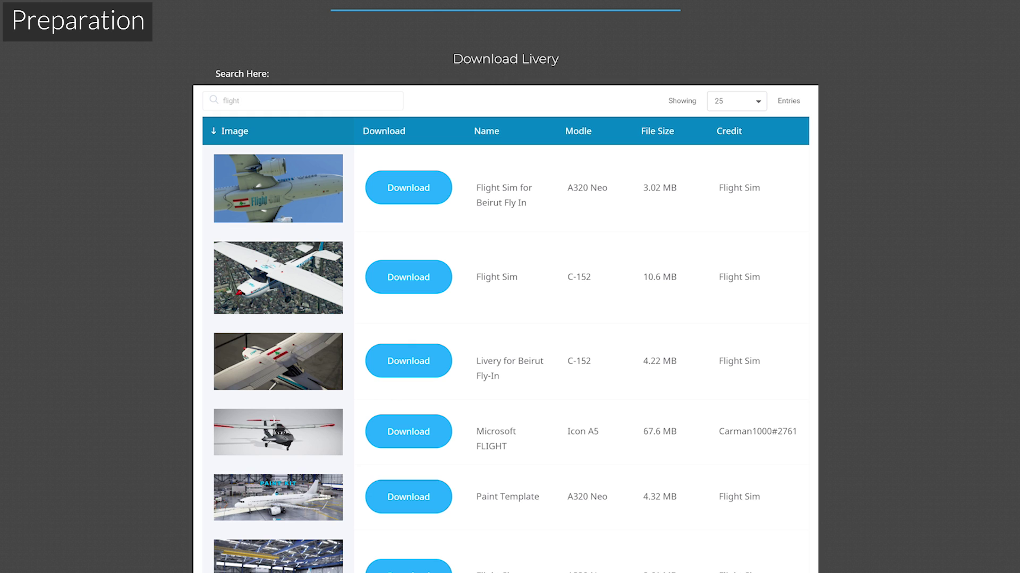
scroll(264, 106, down, 5)
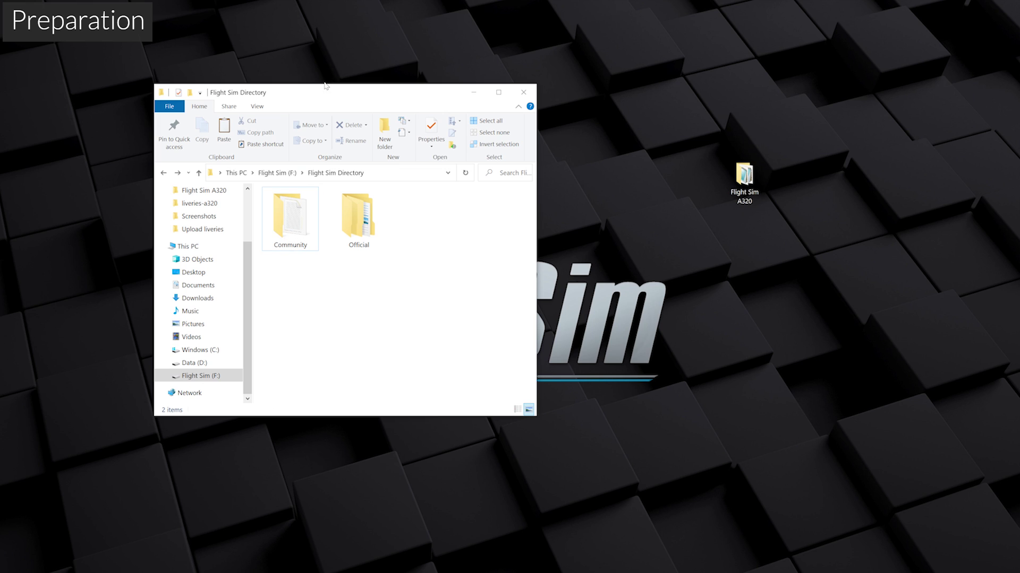
Step: Open Community > liveries-a320 and place the Flight Sim A320 folder window beside it
double_click(300, 218)
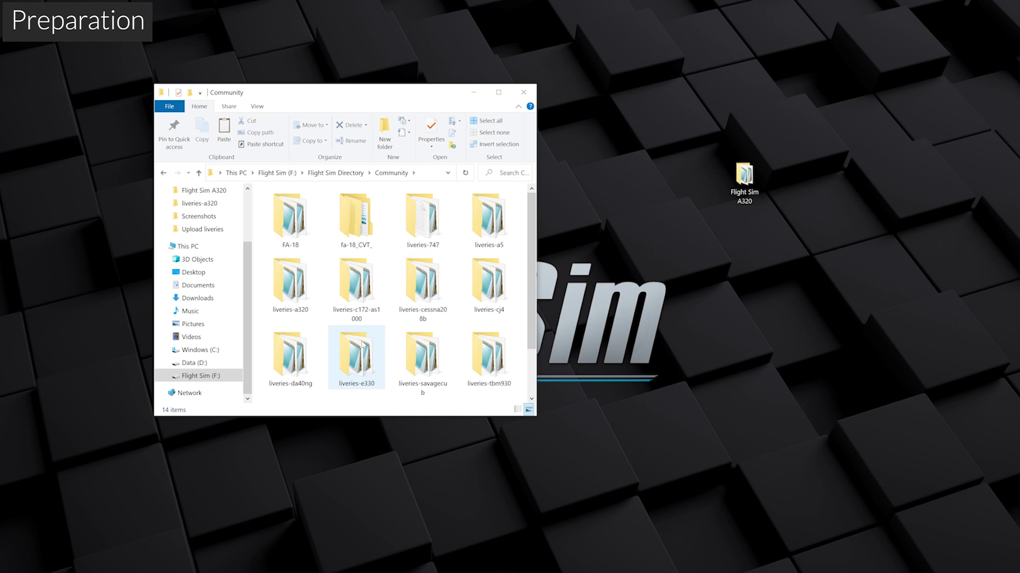
double_click(295, 271)
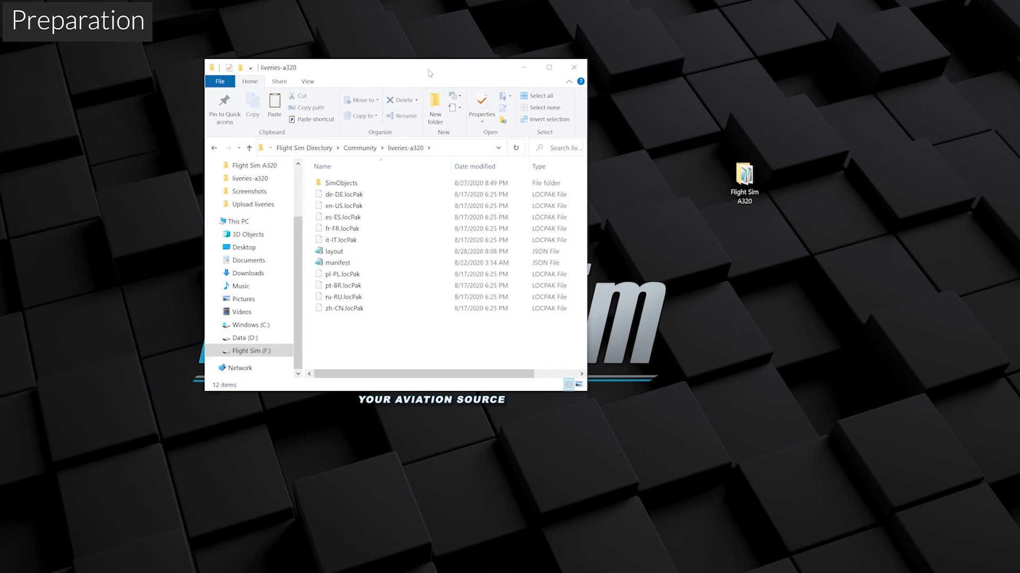
double_click(744, 177)
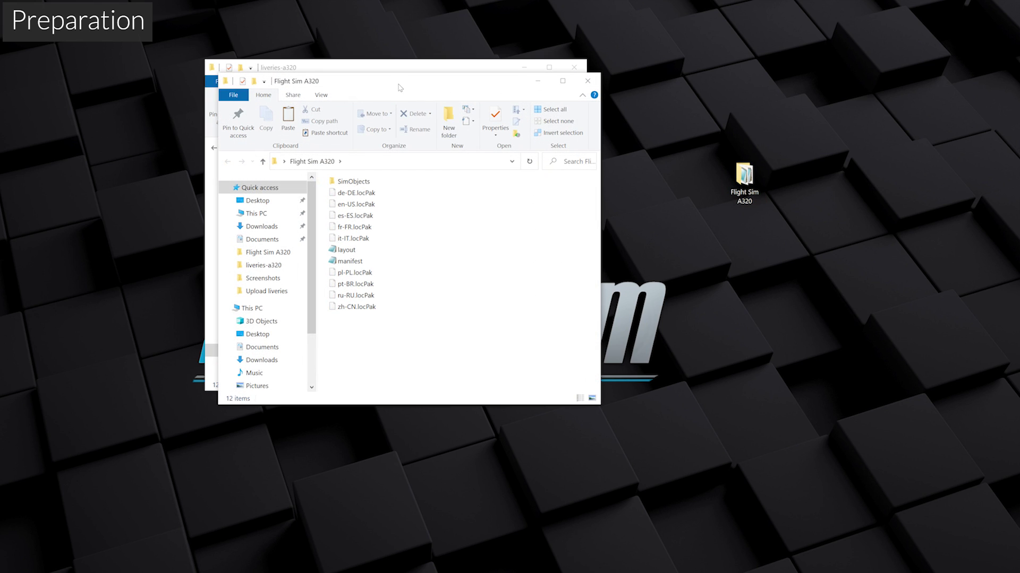
mouse_move(400, 88)
mouse_down()
mouse_move(763, 111)
mouse_move(822, 79)
mouse_move(814, 77)
mouse_up()
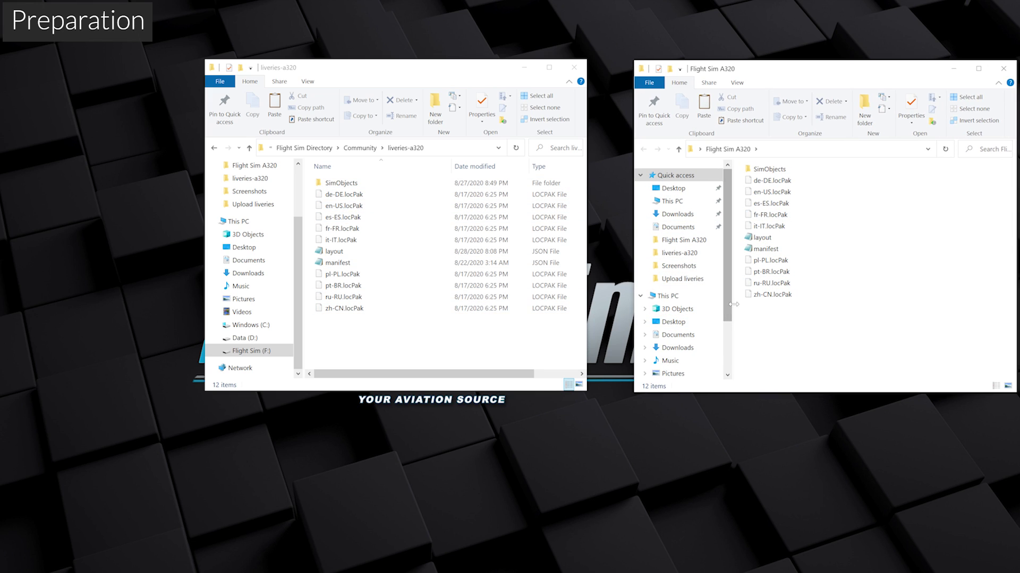
Step: Delete the manifest and every locPak file, including it-IT, keeping only SimObjects and layout
click(775, 173)
click(765, 240)
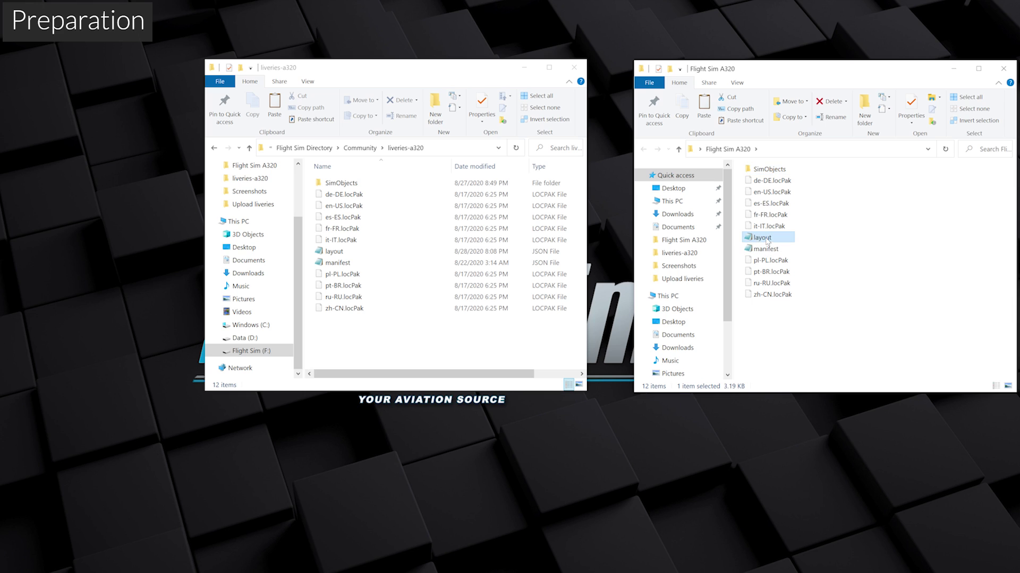
drag(790, 340, 773, 248)
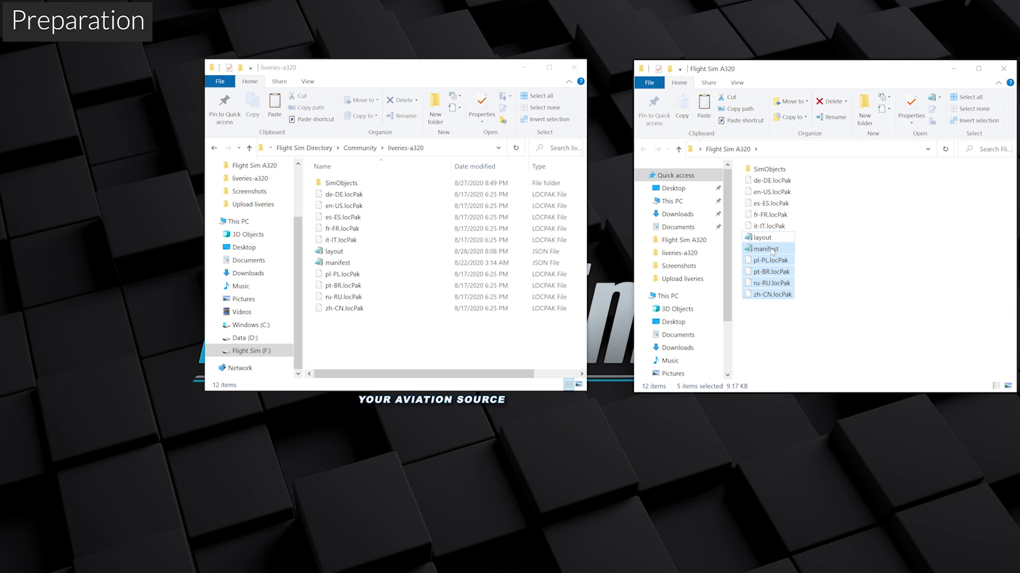
key(Delete)
mouse_move(741, 219)
mouse_down()
mouse_move(776, 198)
mouse_move(775, 178)
mouse_up()
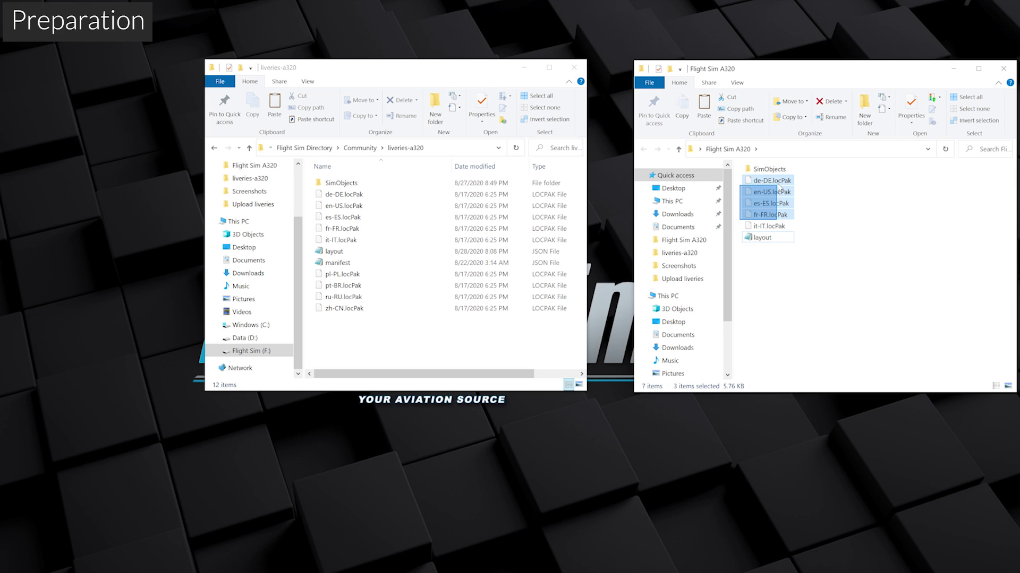
key(Delete)
click(768, 181)
key(Delete)
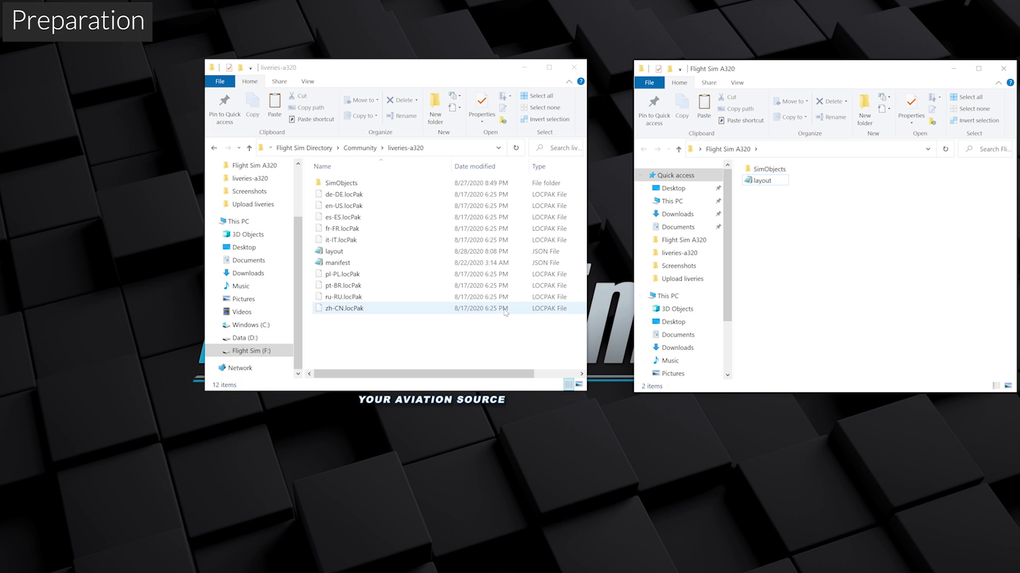
Step: Open the liveries-a320 layout.json on the left and the livery's layout.json on the right
click(331, 252)
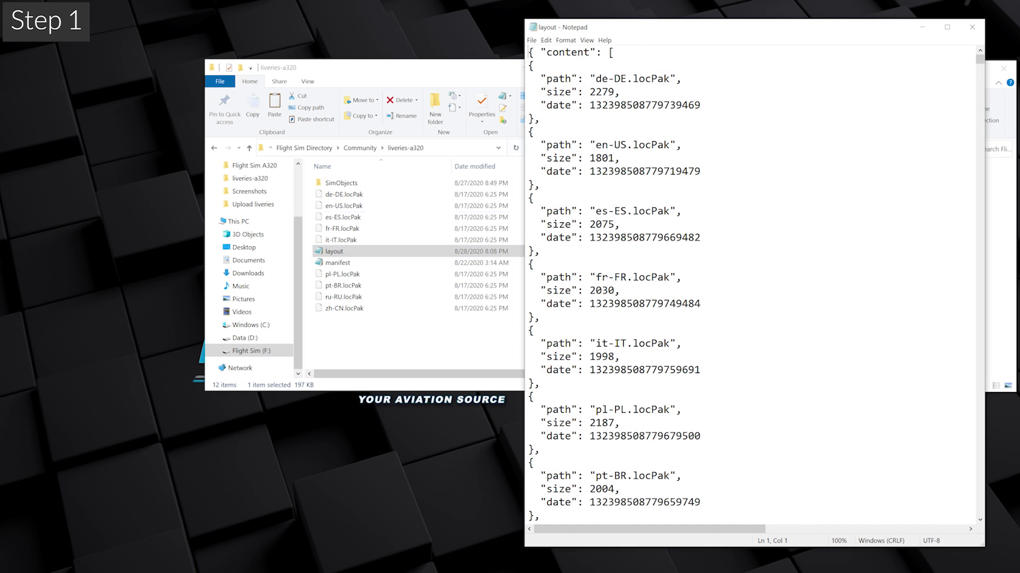
drag(717, 34, 340, 30)
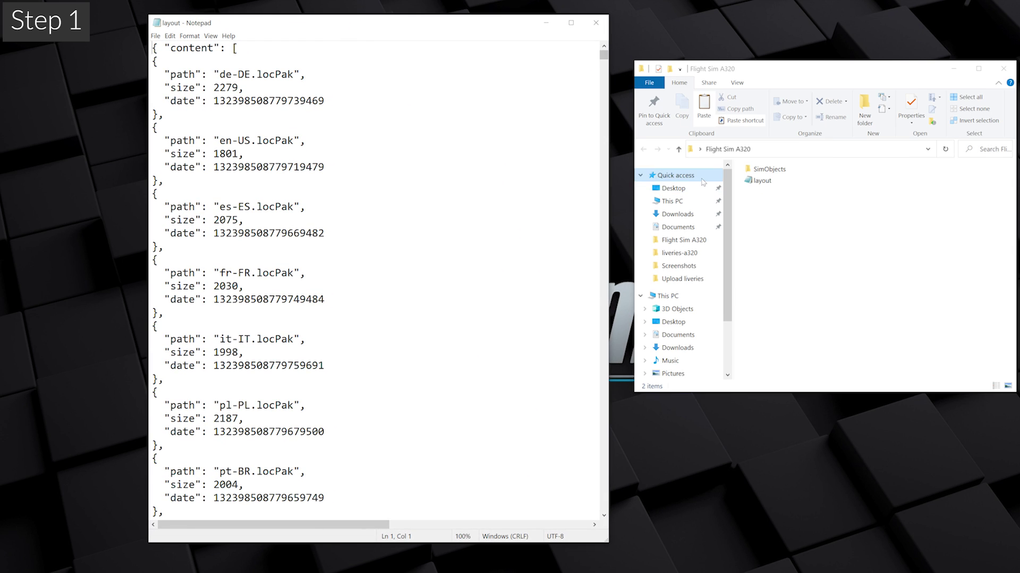
double_click(757, 181)
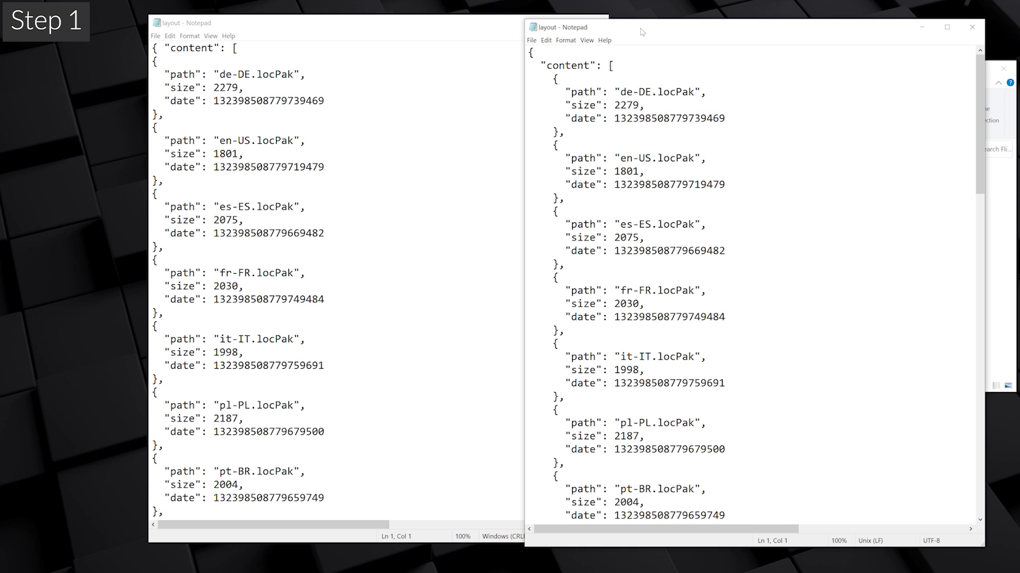
mouse_move(640, 29)
mouse_down()
mouse_move(735, 20)
mouse_move(725, 25)
mouse_up()
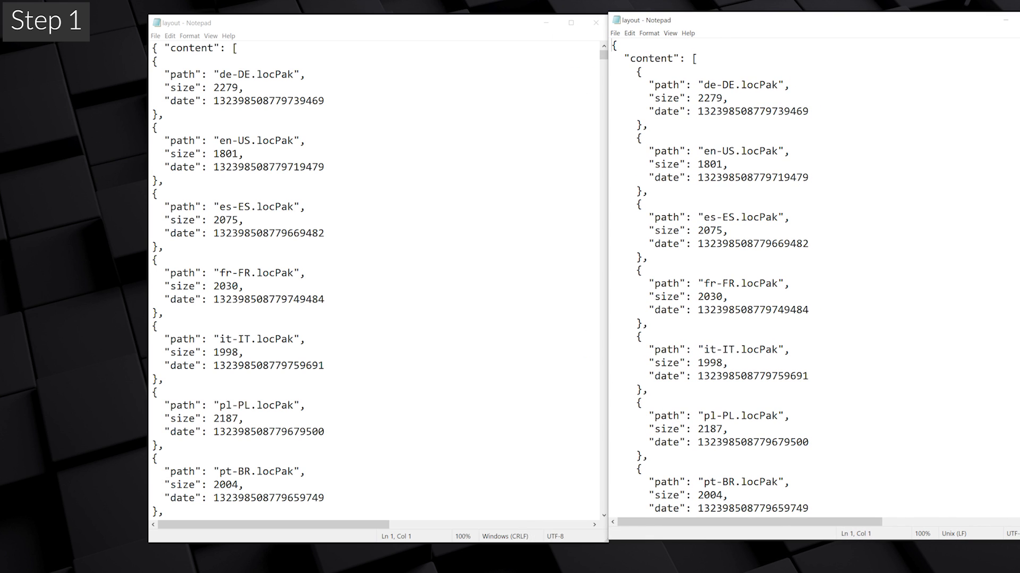
click(156, 128)
scroll(371, 265, down, 9)
mouse_move(604, 63)
mouse_down()
mouse_move(581, 137)
mouse_move(537, 553)
mouse_move(601, 534)
mouse_up()
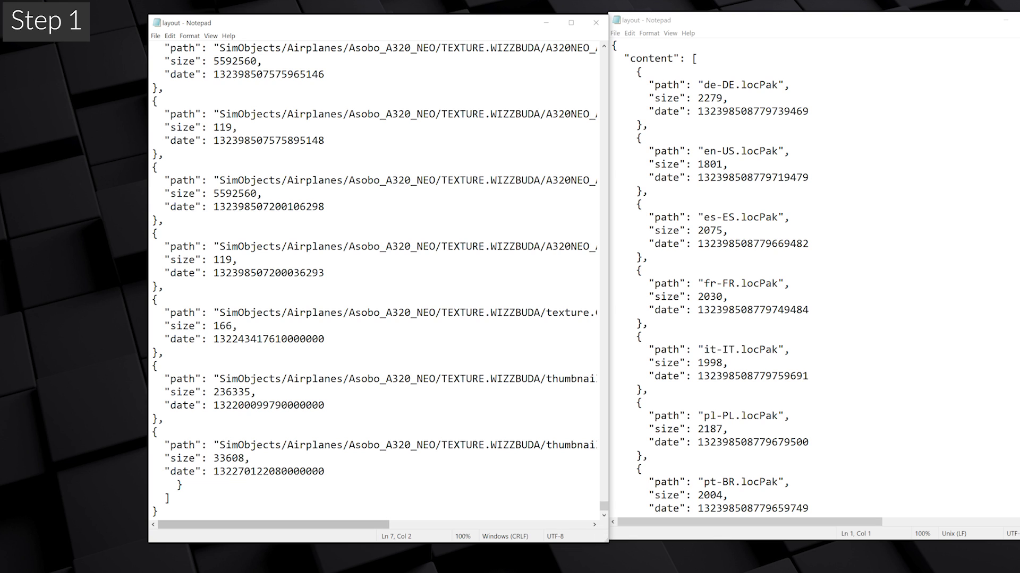
Step: Select the FLIGHTSIM texture entries through the end of the livery's layout file
click(802, 442)
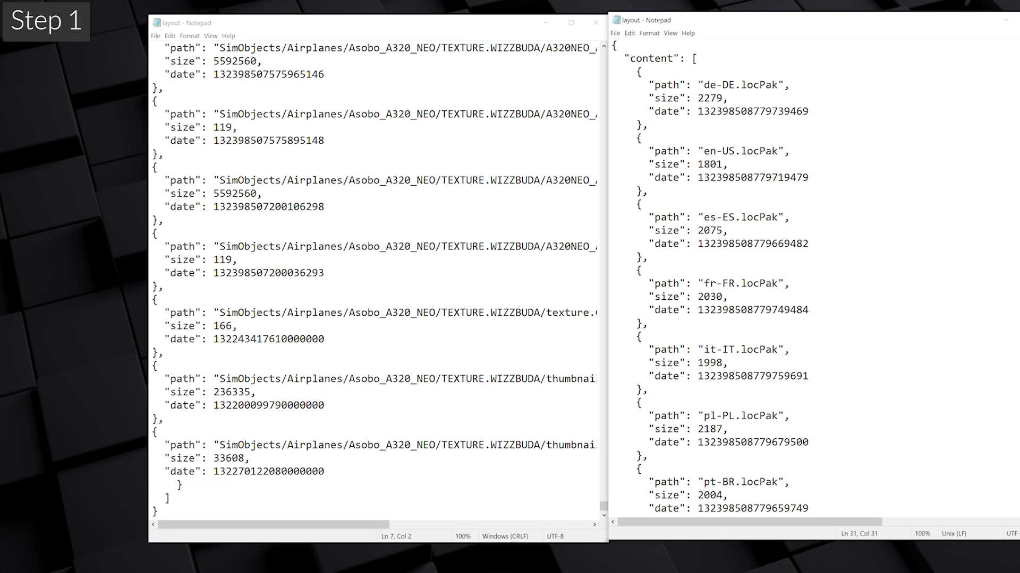
scroll(812, 276, down, 9)
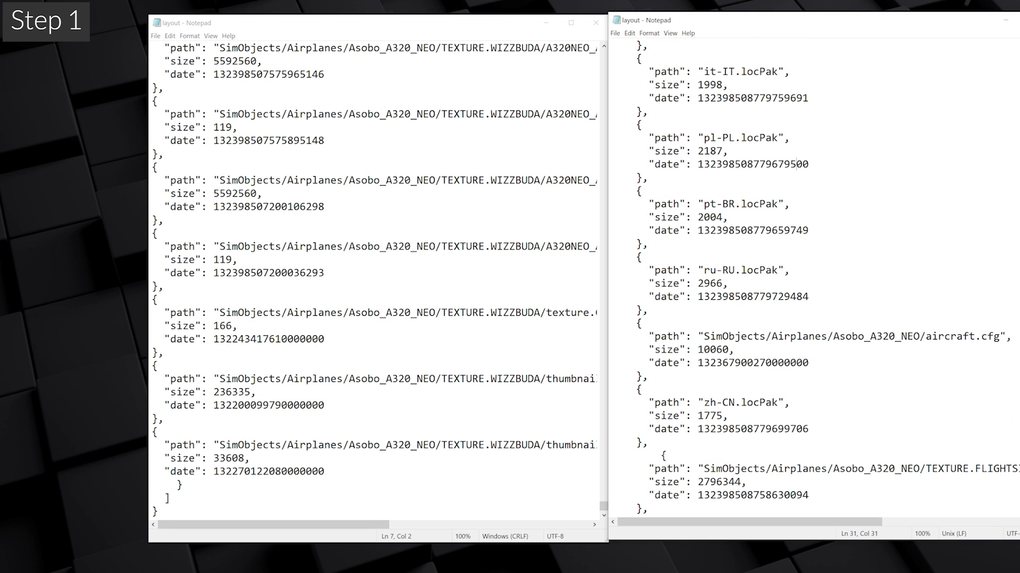
scroll(812, 276, down, 1)
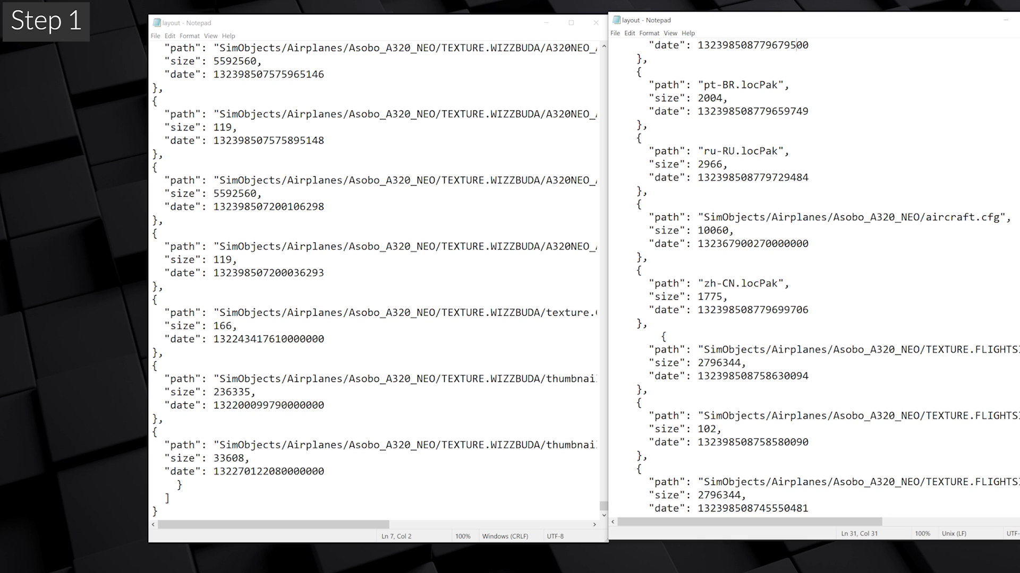
scroll(812, 276, down, 2)
drag(776, 20, 754, 16)
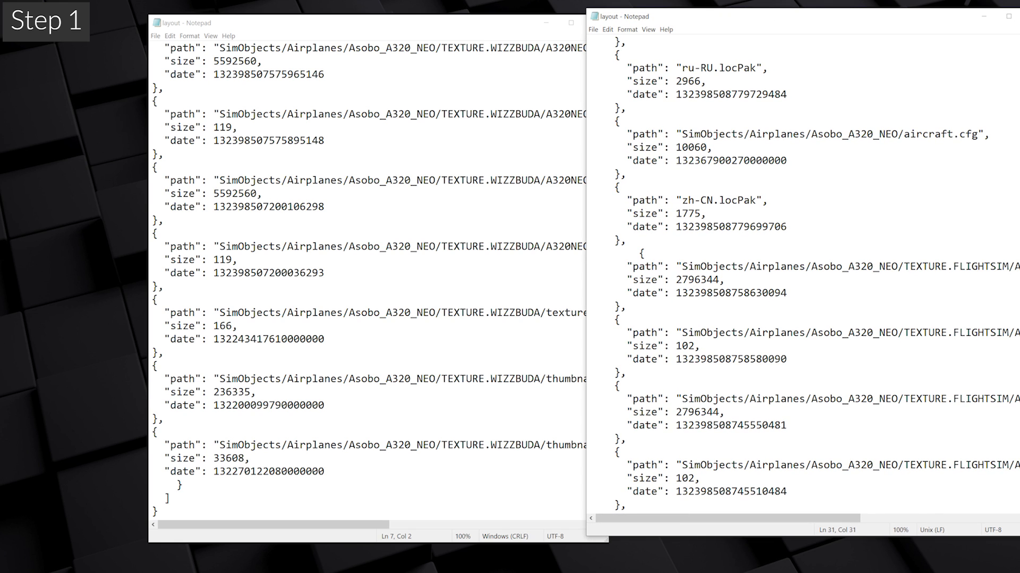
drag(953, 266, 1004, 266)
click(786, 293)
mouse_move(641, 253)
mouse_down()
mouse_move(690, 292)
mouse_move(690, 512)
mouse_move(690, 478)
mouse_up()
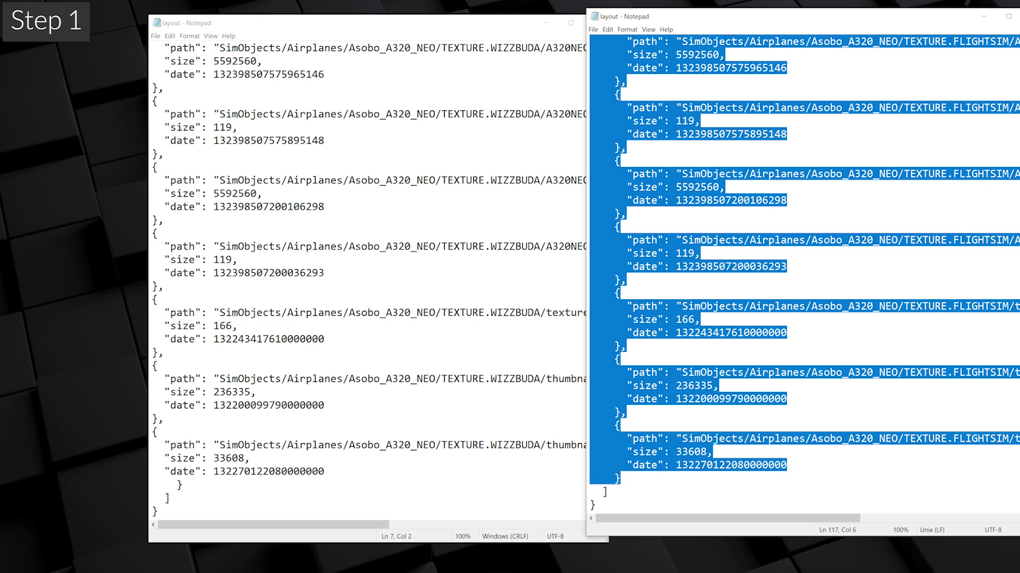
Step: Add a comma after the last liveries-a320 layout entry, paste the FLIGHTSIM entries, and save
click(182, 484)
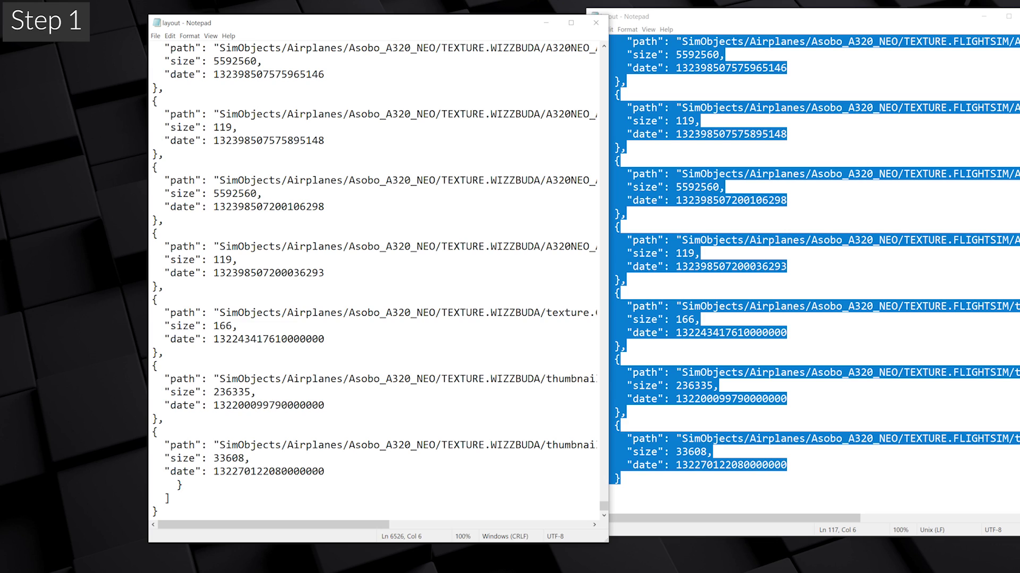
text(,)
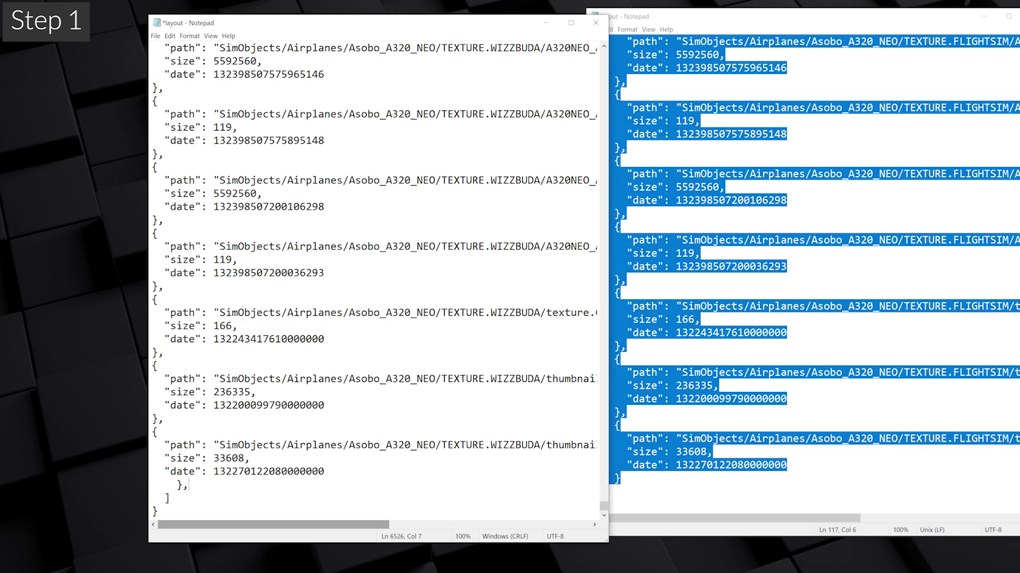
key(Return)
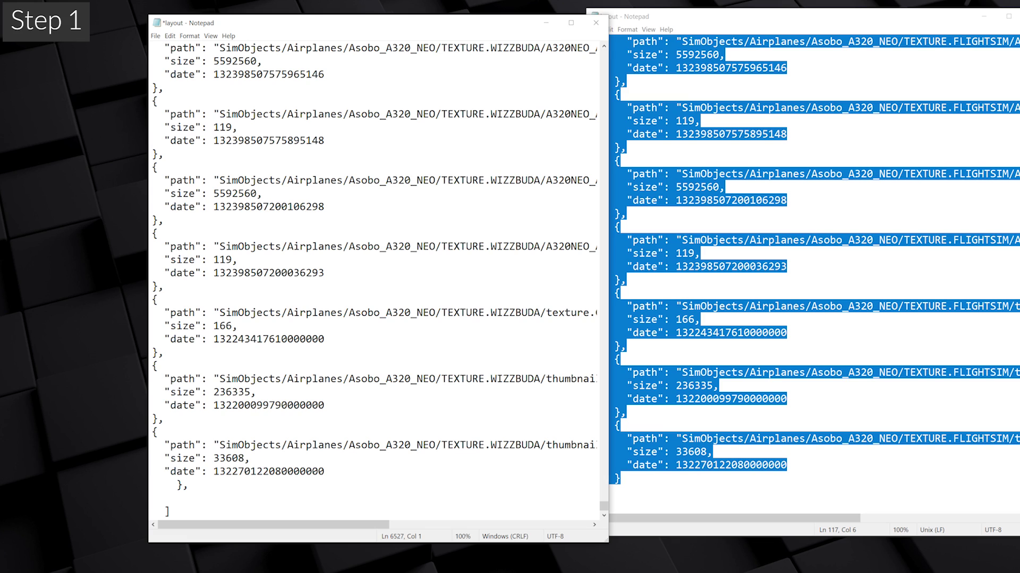
key(ctrl+v)
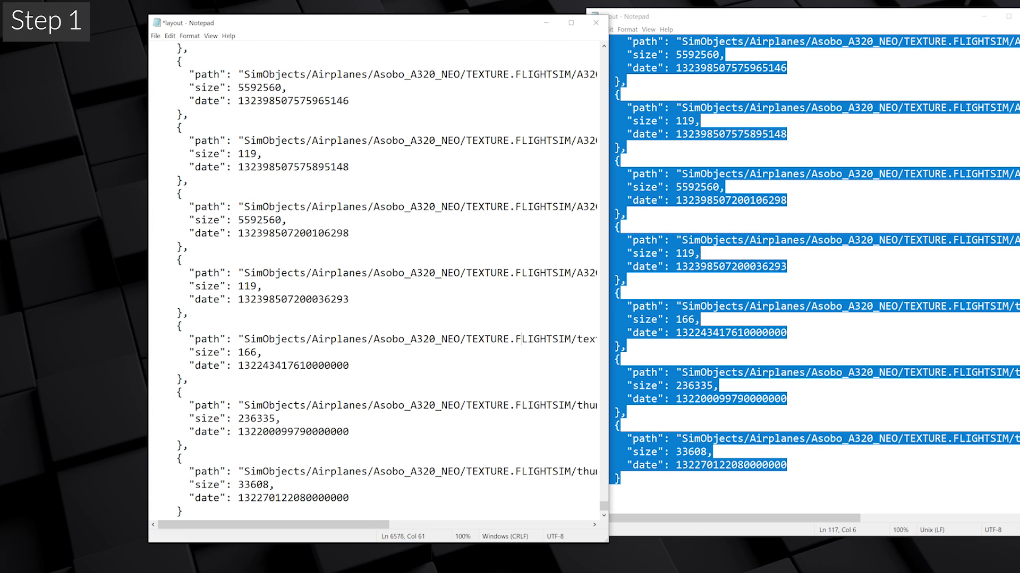
scroll(375, 281, down, 1)
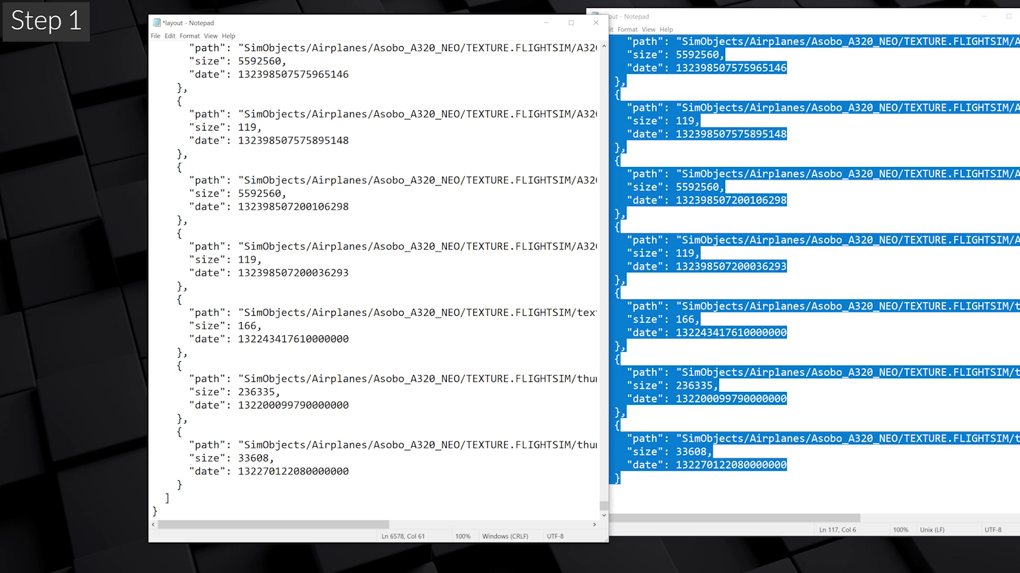
scroll(375, 280, up, 7)
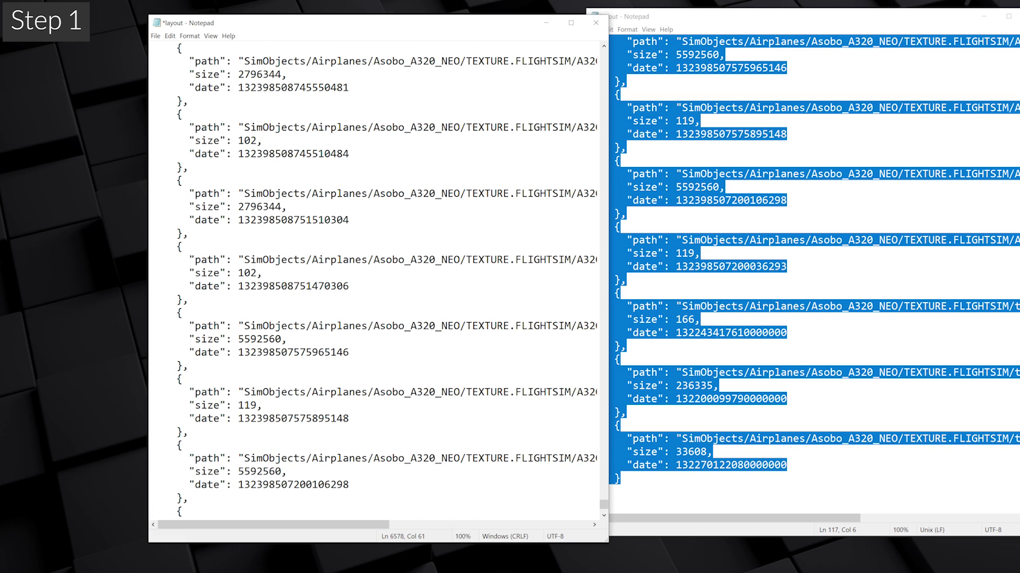
key(ctrl+s)
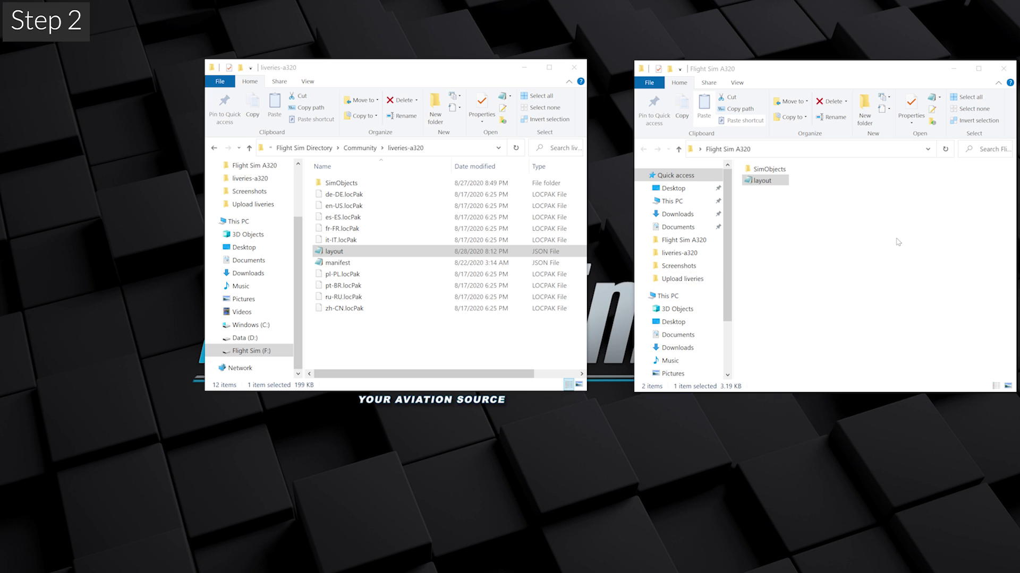
Step: Navigate both windows to SimObjects > Airplanes > Asobo_A320_NEO
click(898, 239)
double_click(765, 170)
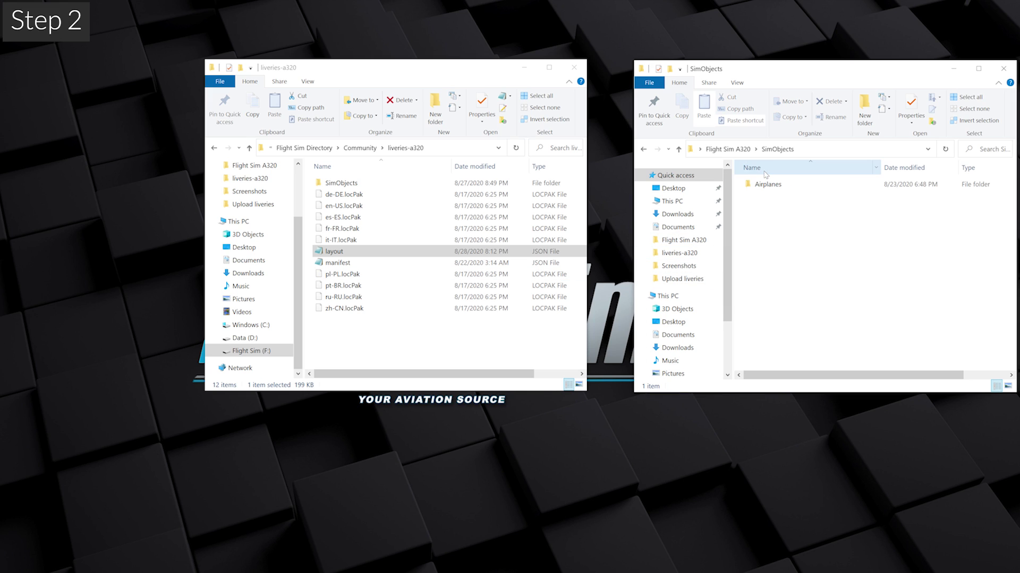
double_click(399, 186)
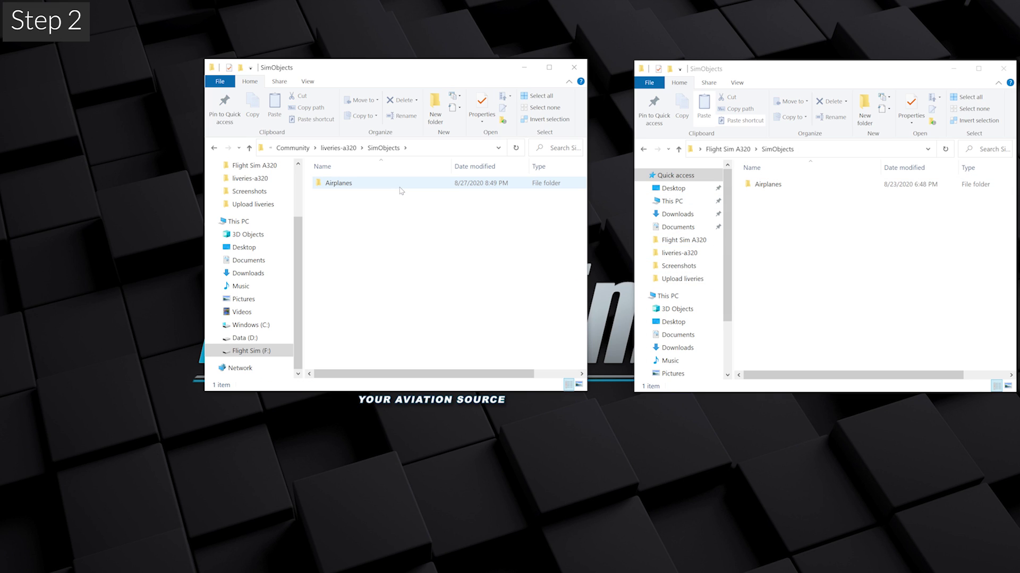
double_click(401, 190)
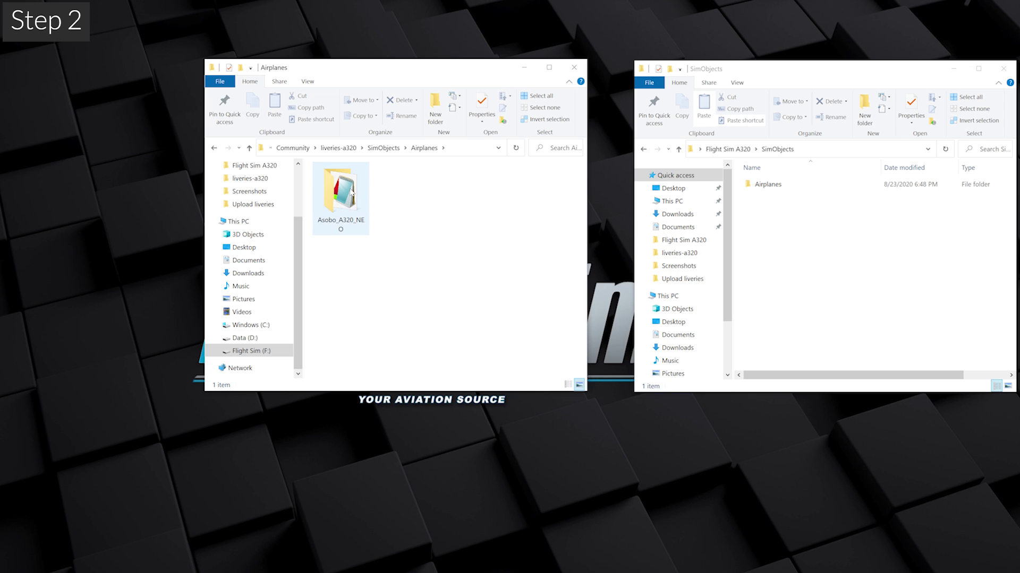
double_click(351, 192)
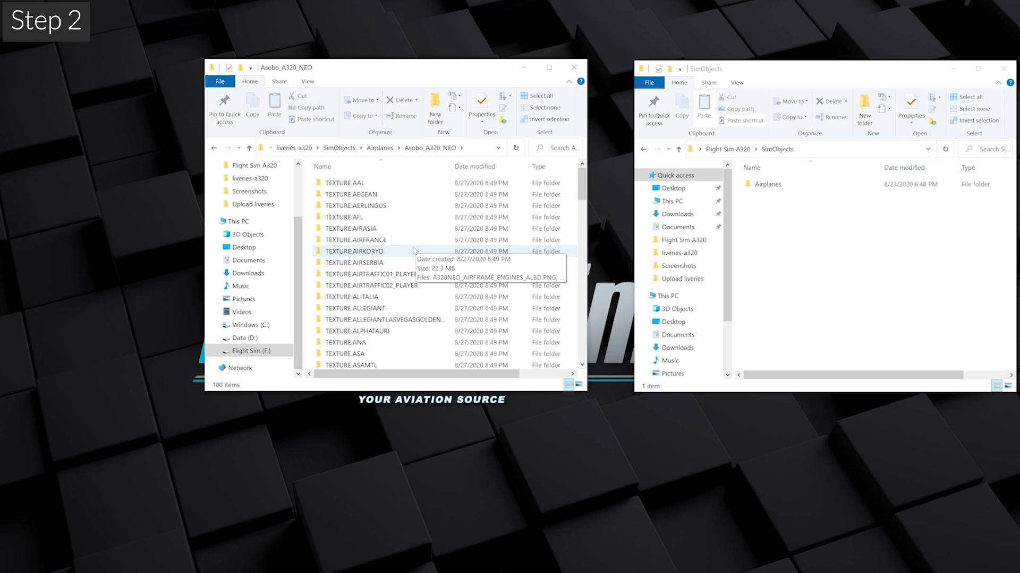
scroll(409, 254, down, 5)
scroll(404, 266, down, 20)
scroll(385, 298, down, 2)
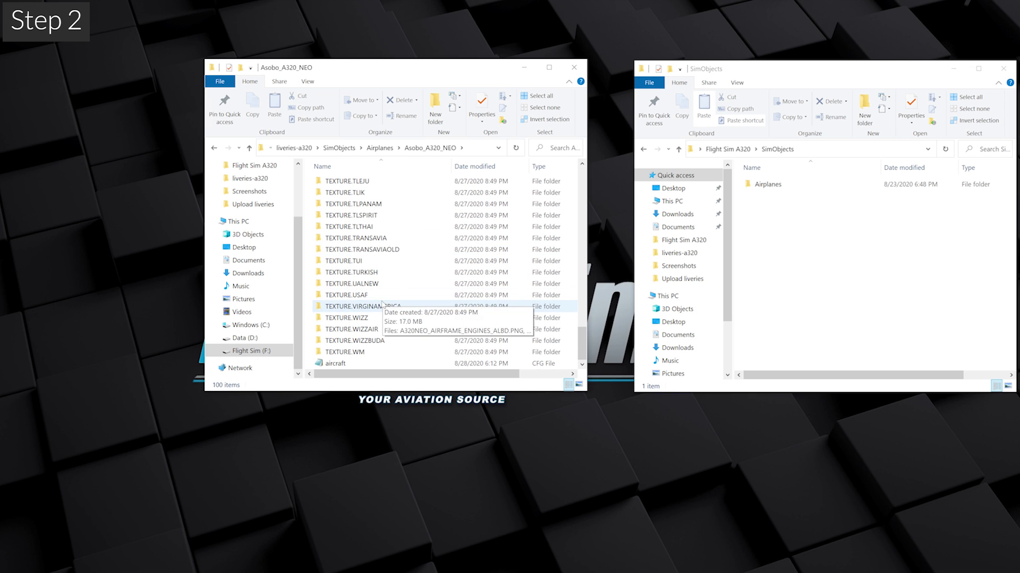
Step: Drag TEXTURE.FLIGHTSIM into the liveries-a320 Asobo_A320_NEO folder and select its aircraft.cfg
click(336, 363)
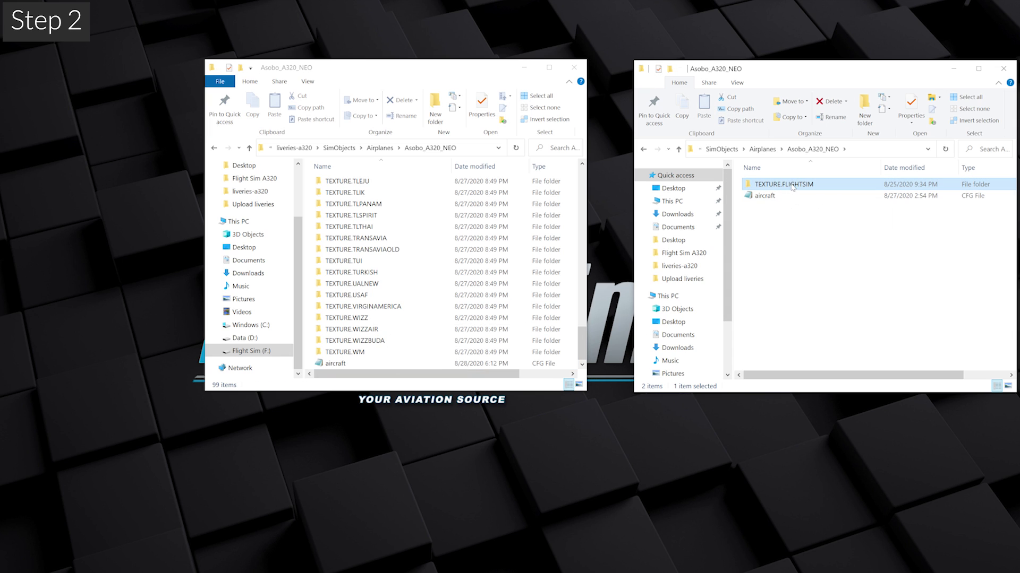
drag(792, 187, 308, 256)
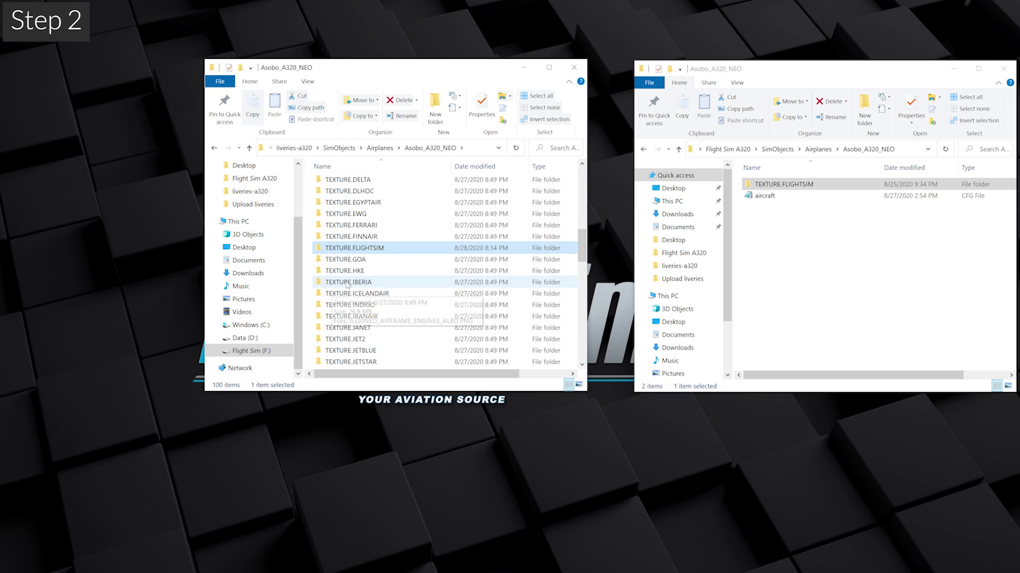
click(308, 268)
scroll(308, 268, down, 15)
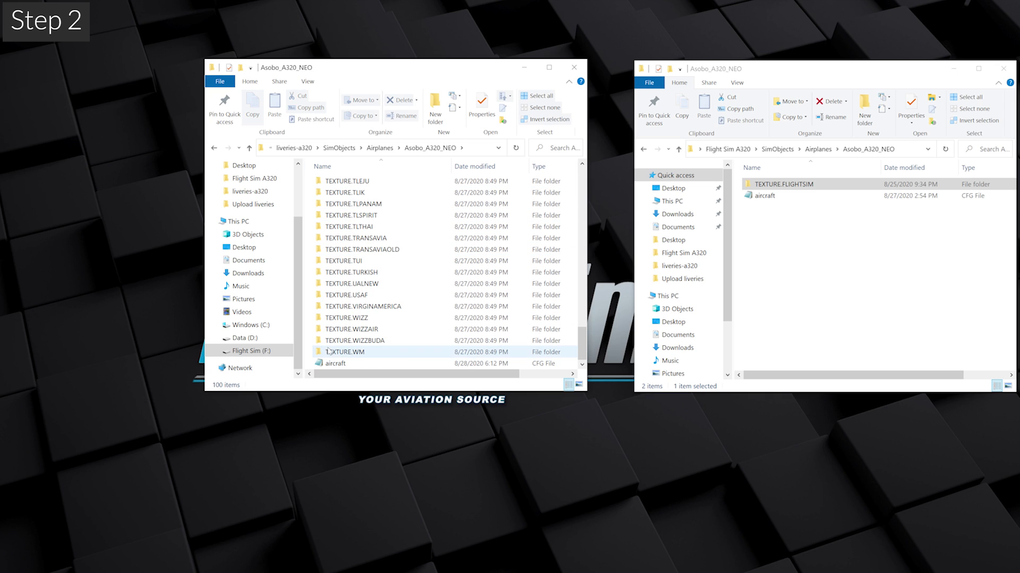
click(332, 364)
Step: Open the liveries-a320 aircraft.cfg in Notepad on the left, scrolled to FLTSIM.101
click(805, 196)
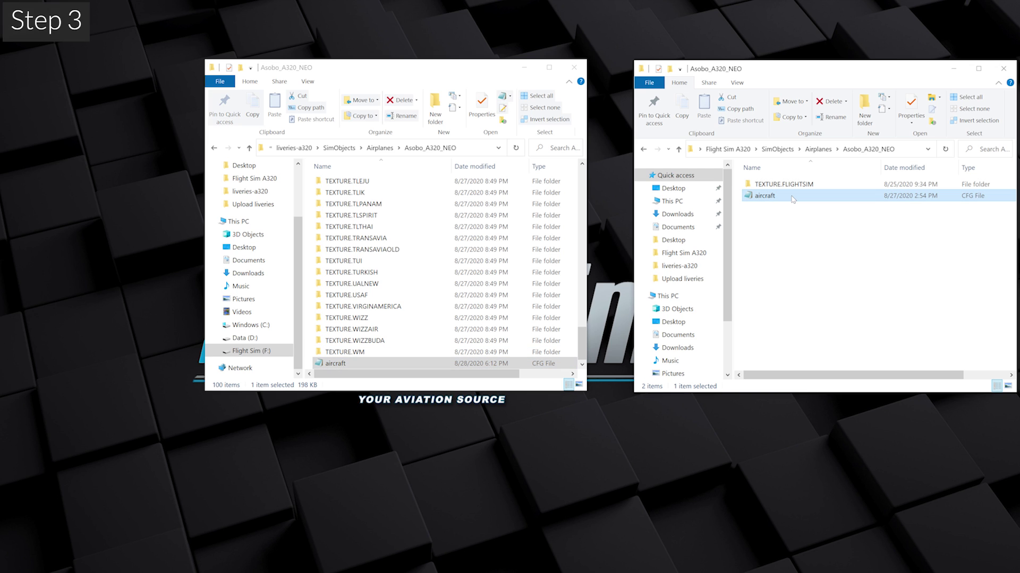
double_click(332, 363)
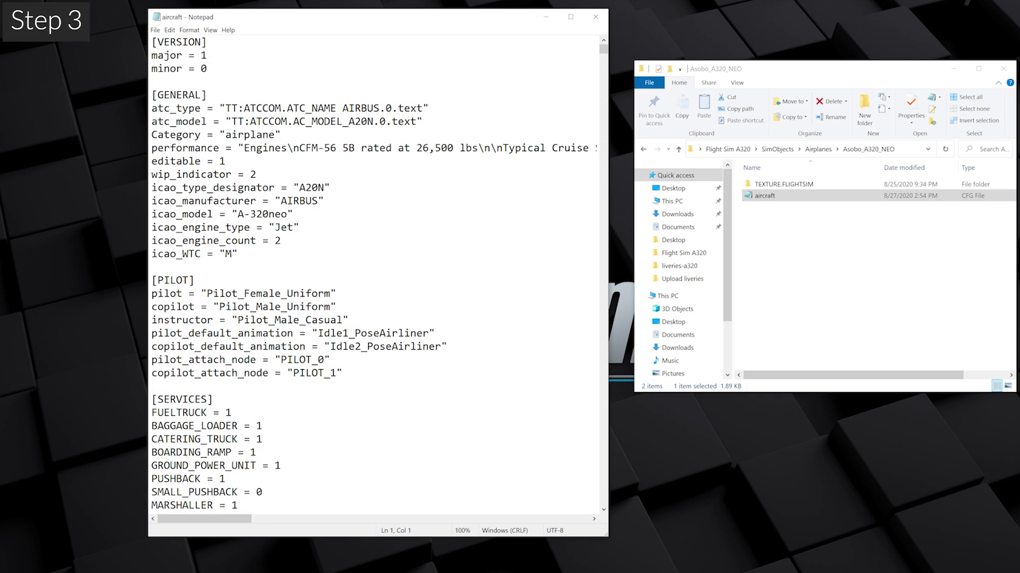
drag(417, 18, 397, 17)
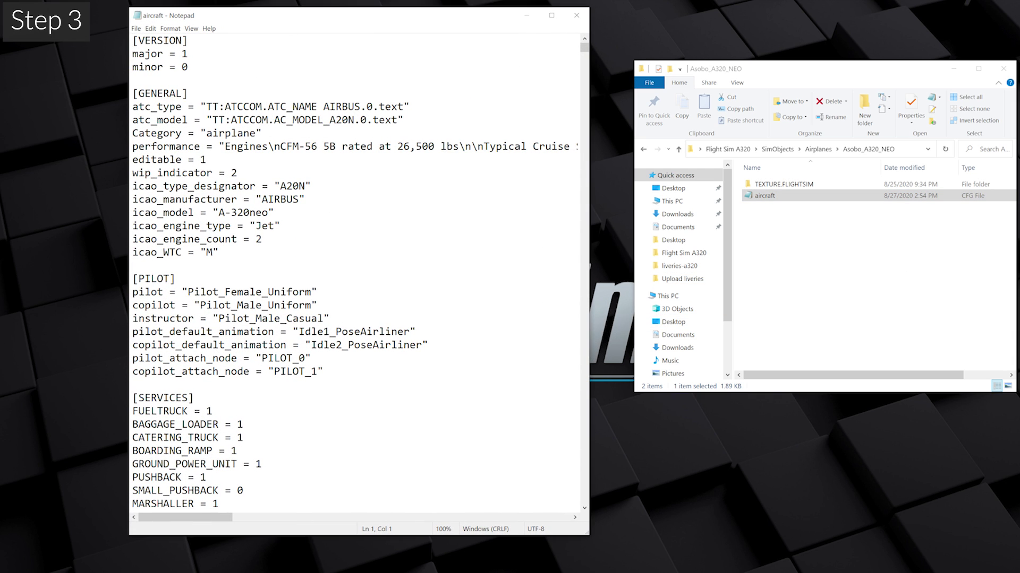
scroll(356, 271, down, 15)
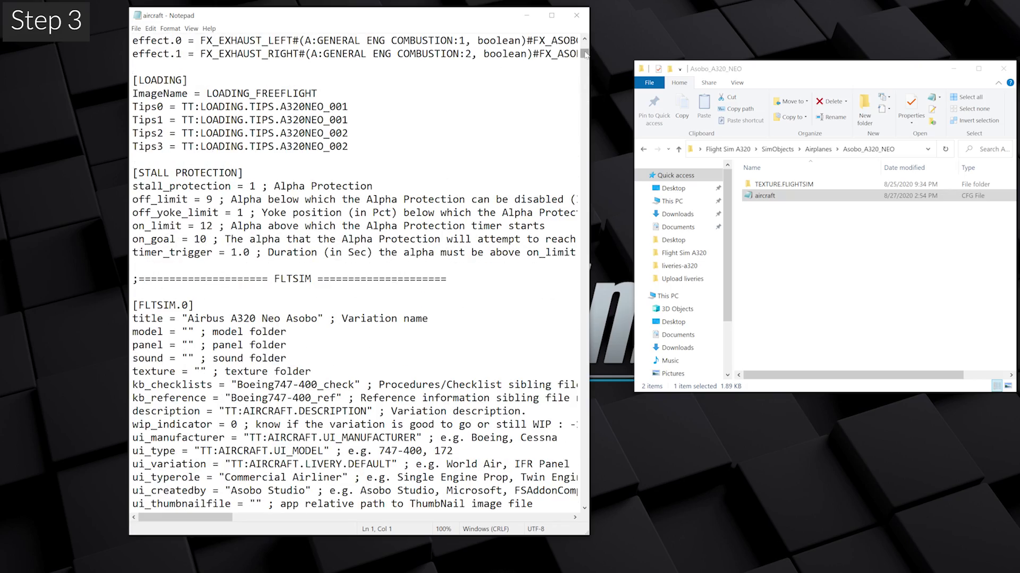
mouse_move(584, 53)
mouse_down()
mouse_move(540, 269)
mouse_move(540, 223)
mouse_move(540, 504)
mouse_up()
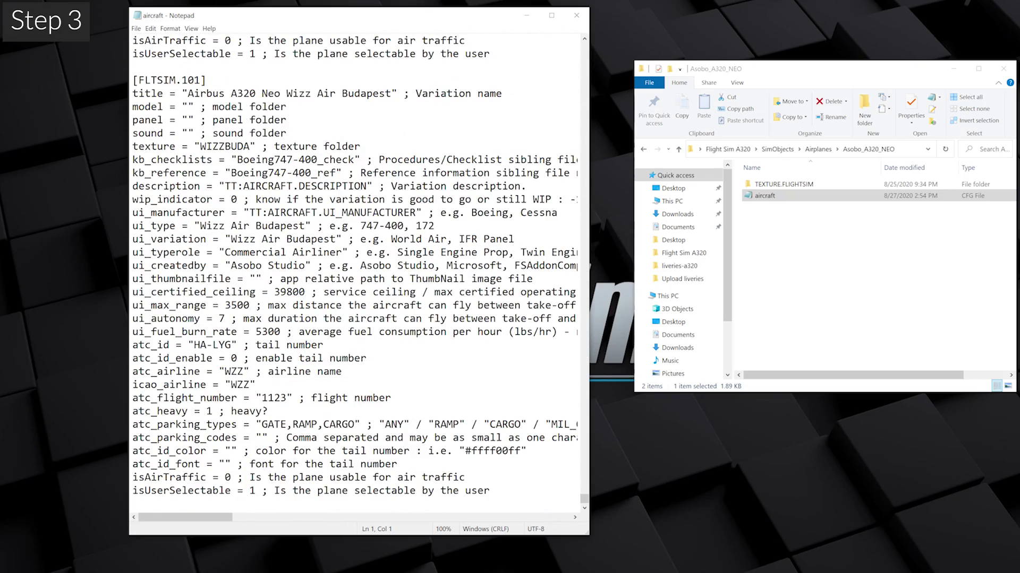
Step: Open the livery's aircraft.cfg on the right and select its VATSIM FLTSIM.4 block
click(953, 244)
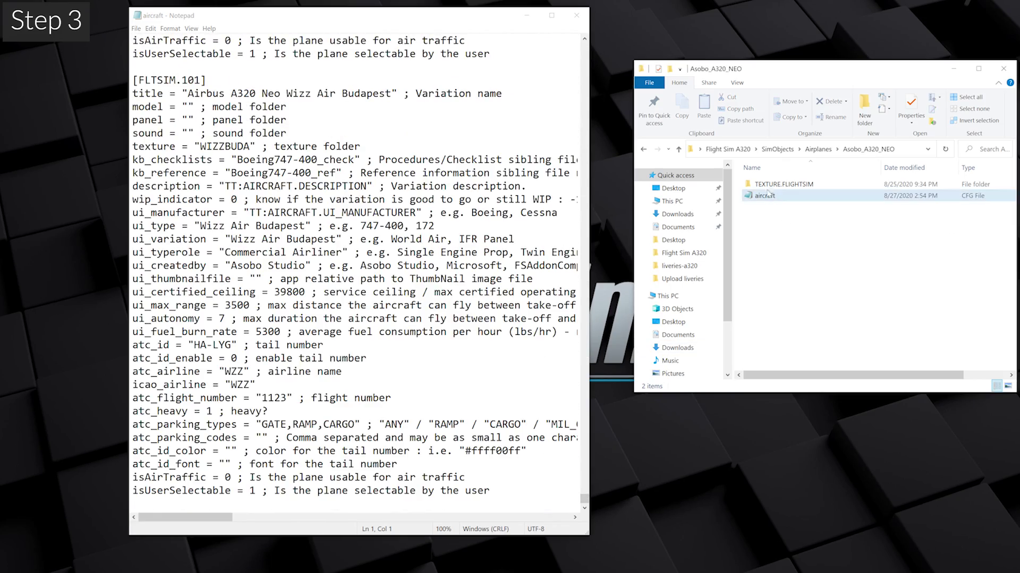
double_click(765, 197)
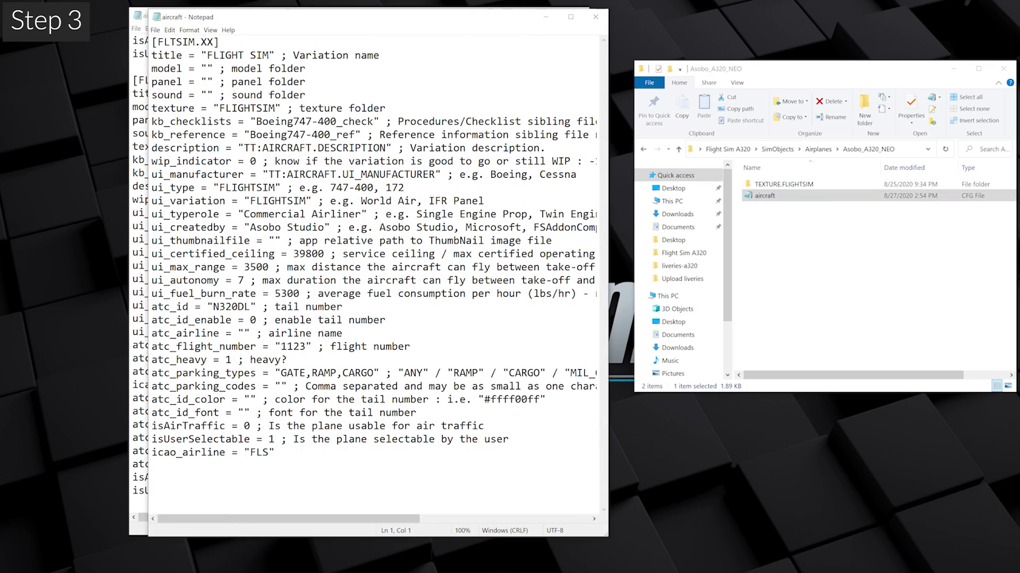
drag(372, 17, 721, 24)
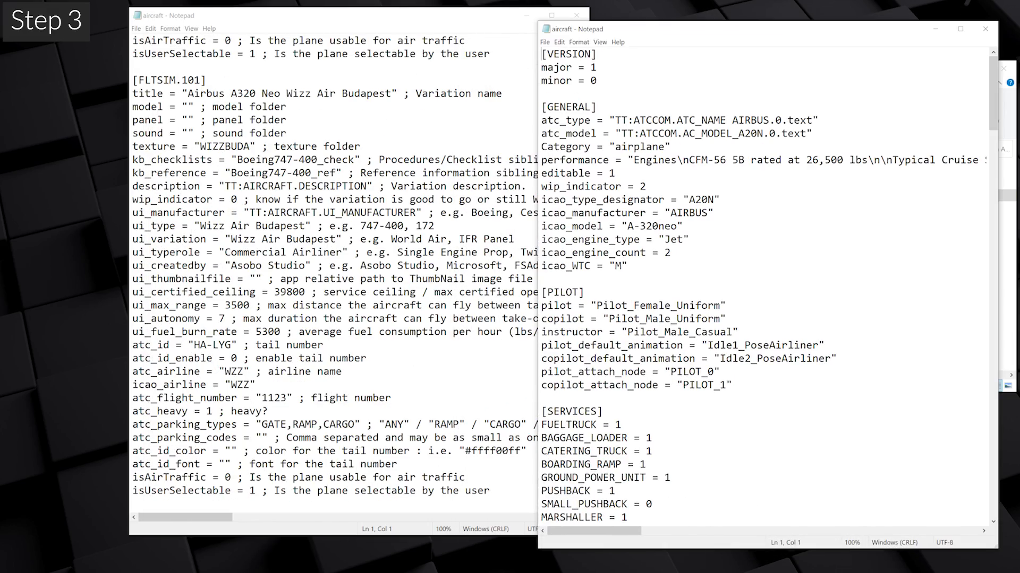
drag(619, 29, 624, 26)
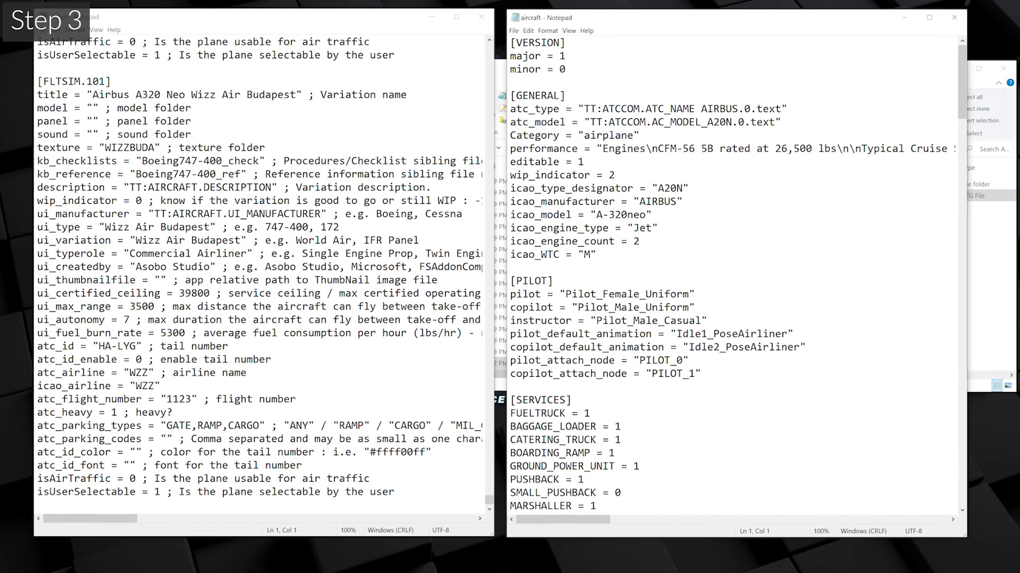
mouse_move(963, 121)
mouse_down()
mouse_move(974, 232)
mouse_move(974, 509)
mouse_up()
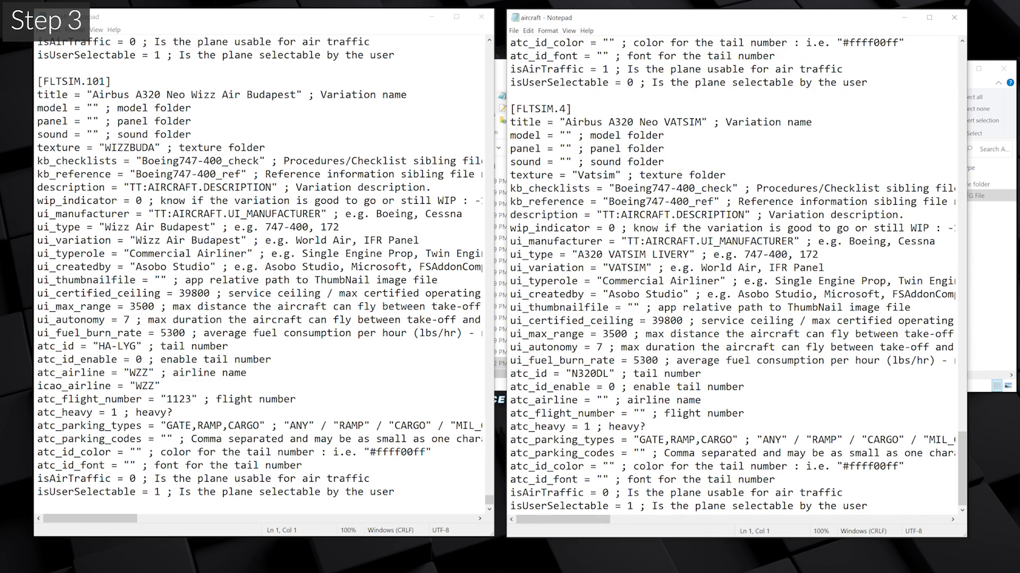
double_click(682, 122)
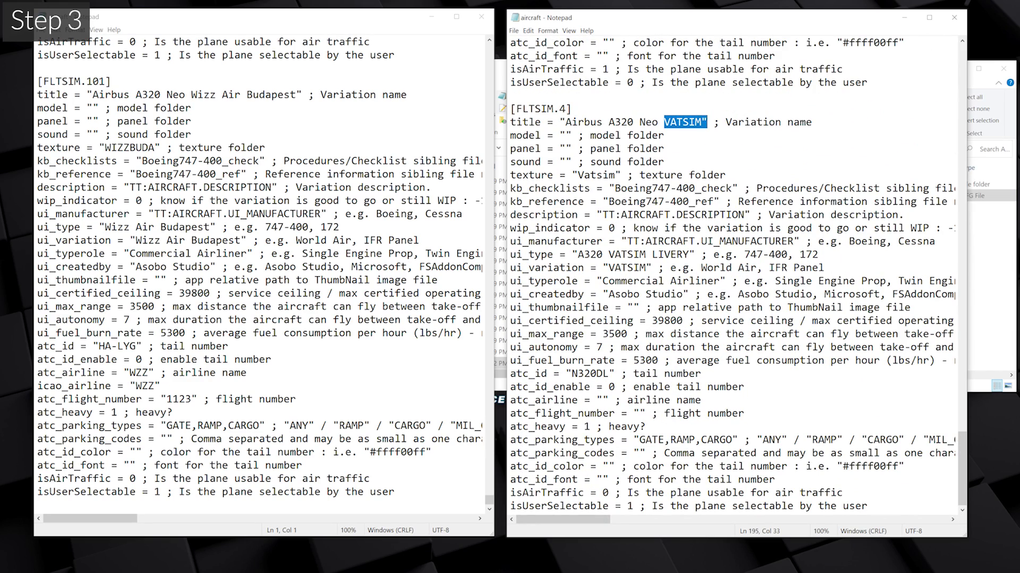
drag(633, 122, 703, 122)
double_click(683, 122)
mouse_move(511, 108)
mouse_down()
mouse_move(664, 135)
mouse_move(796, 320)
mouse_up()
click(954, 17)
Step: Select the [FLTSIM.XX] variation block in the new livery's aircraft.cfg
key(Return)
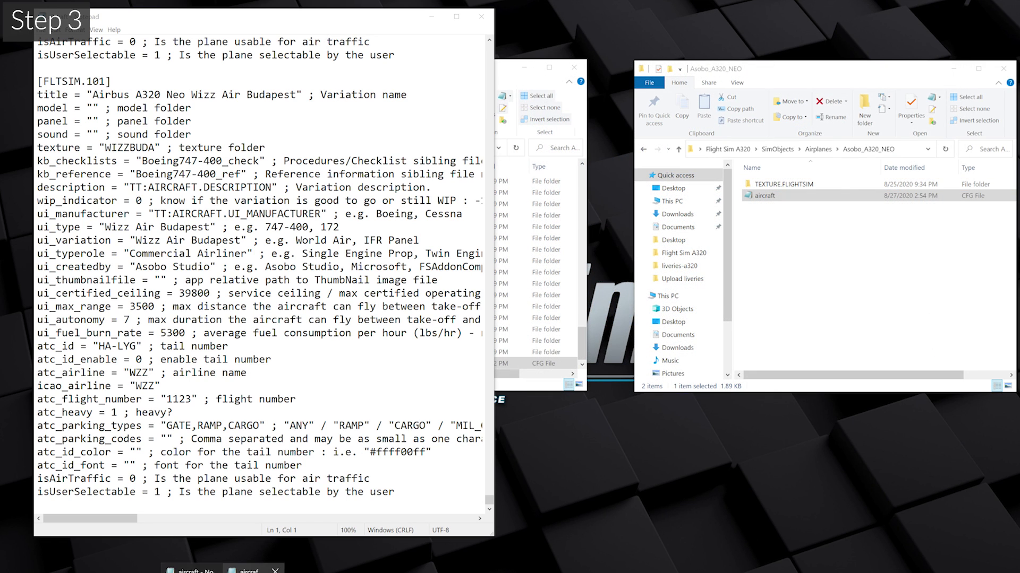
click(684, 183)
mouse_move(532, 50)
mouse_down()
mouse_move(663, 77)
mouse_move(744, 366)
mouse_move(888, 447)
mouse_move(654, 461)
mouse_up()
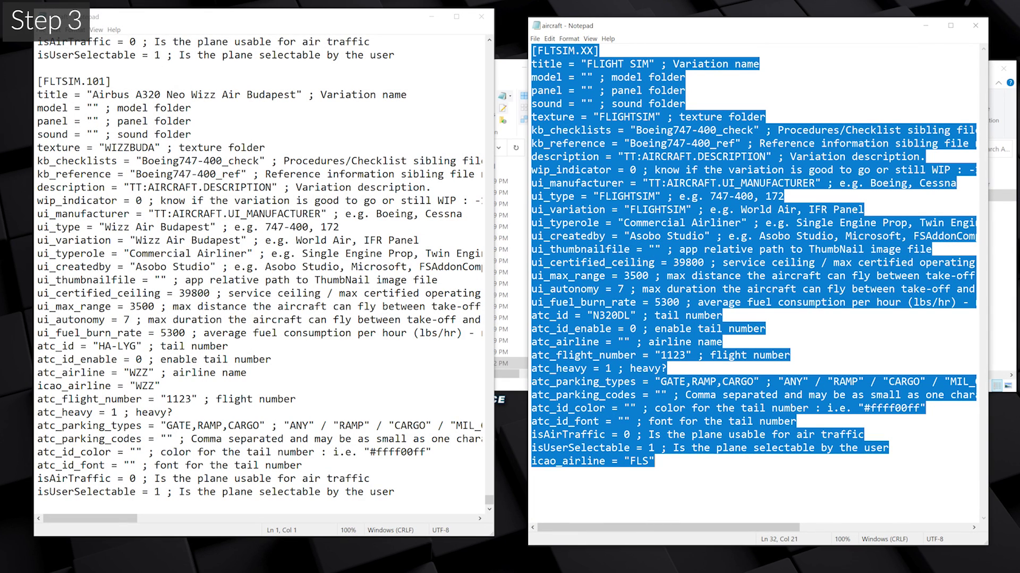
Step: Paste the block after FLTSIM.101 in the main aircraft.cfg as [FLTSIM.102]
click(159, 387)
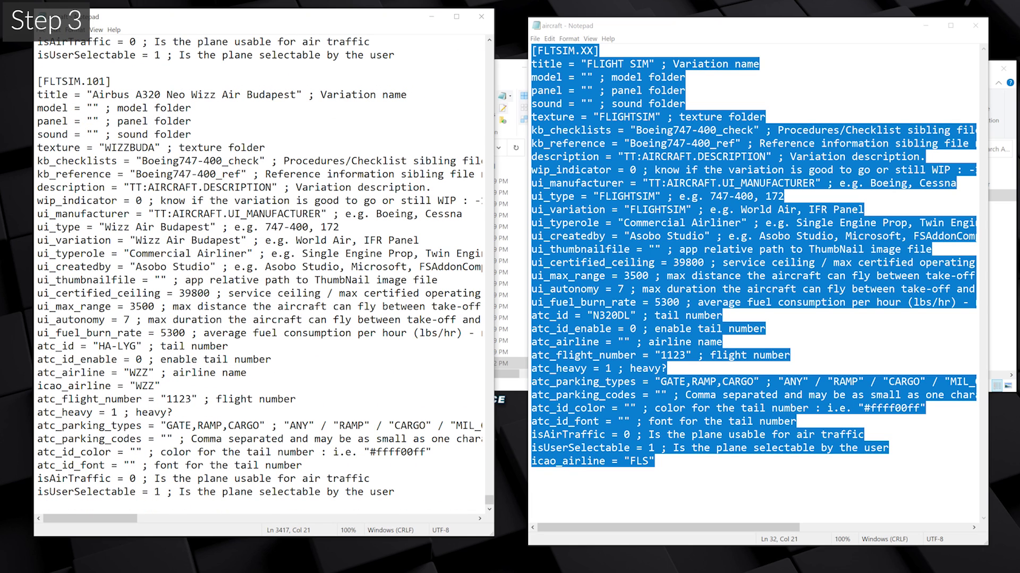
key(Return)
key(Return)
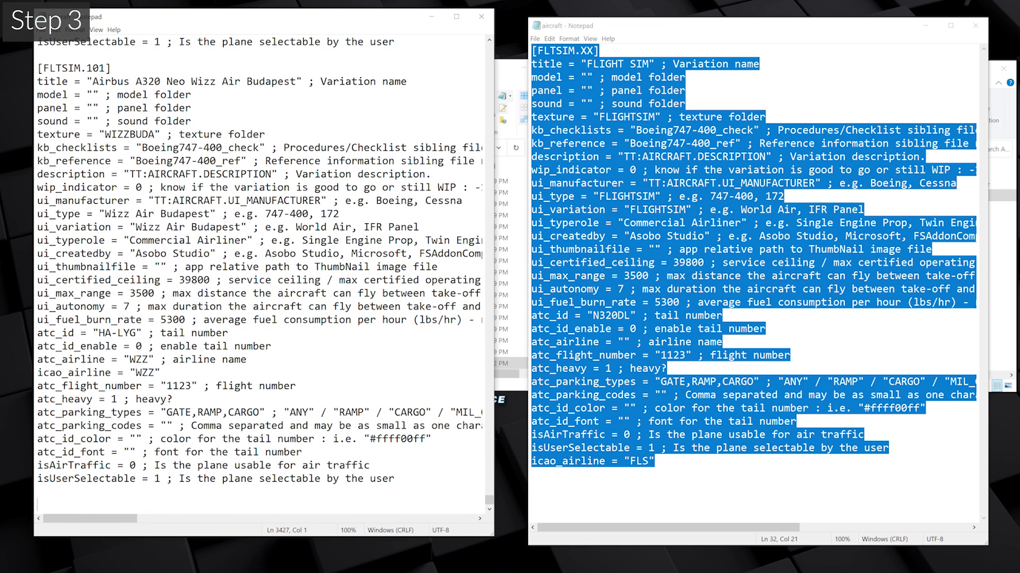
key(ctrl+v)
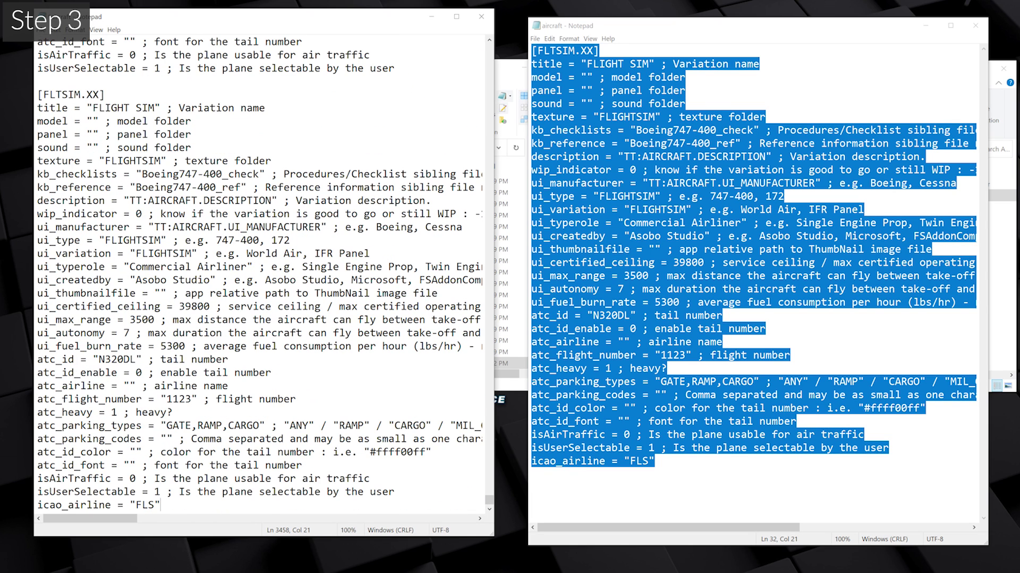
scroll(260, 271, up, 3)
scroll(261, 270, up, 5)
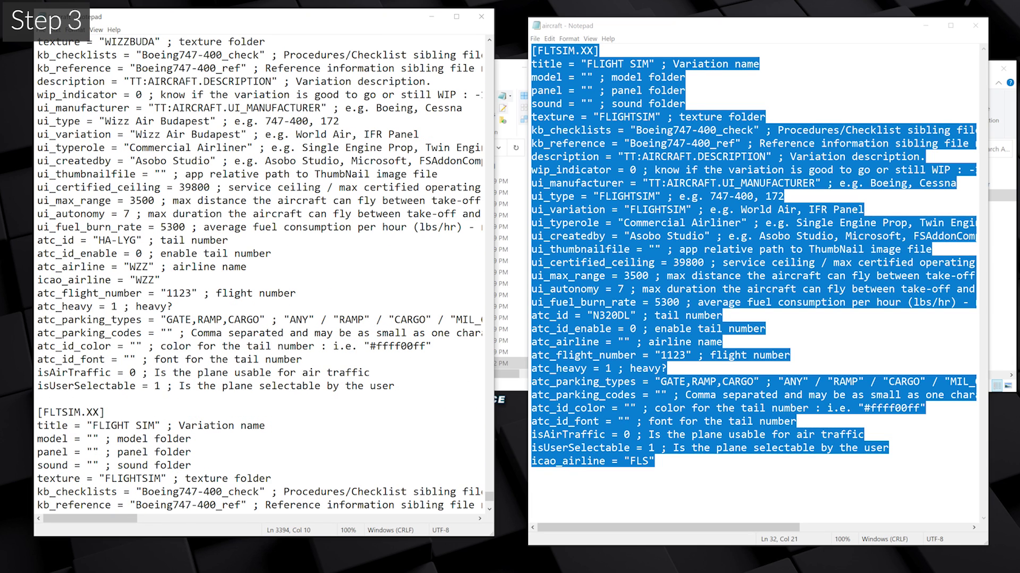
scroll(94, 55, up, 2)
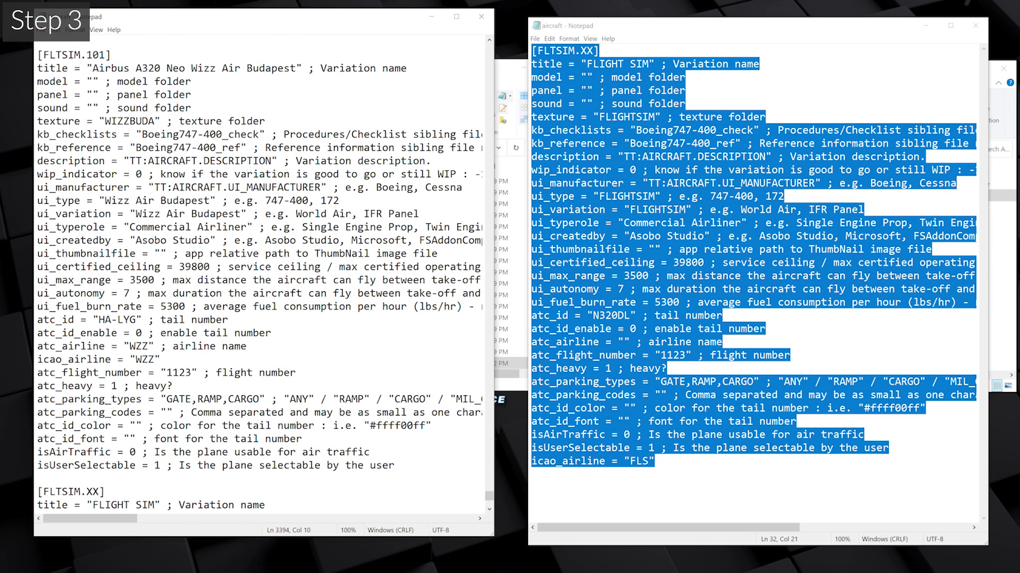
scroll(260, 274, up, 1)
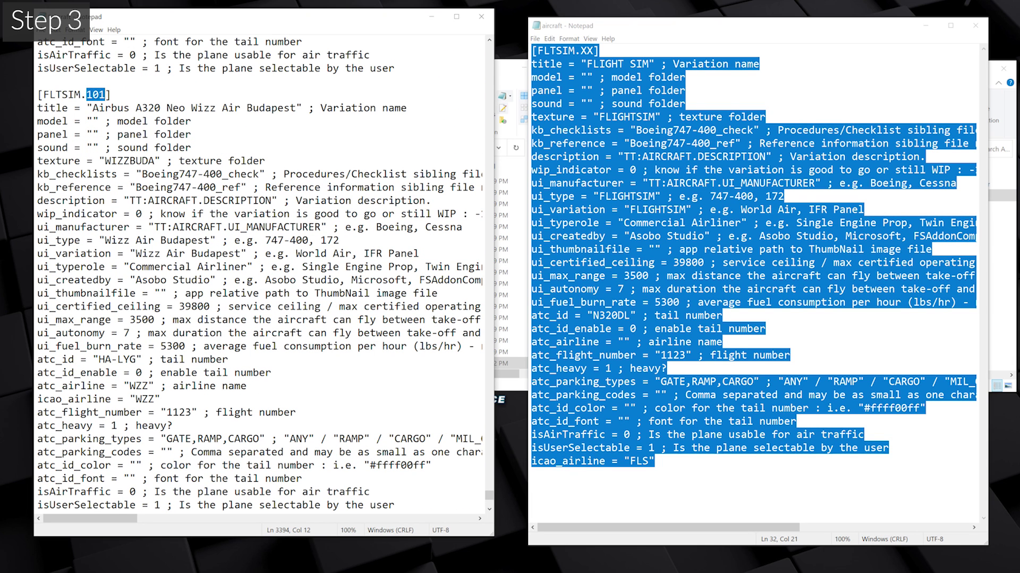
scroll(261, 274, down, 6)
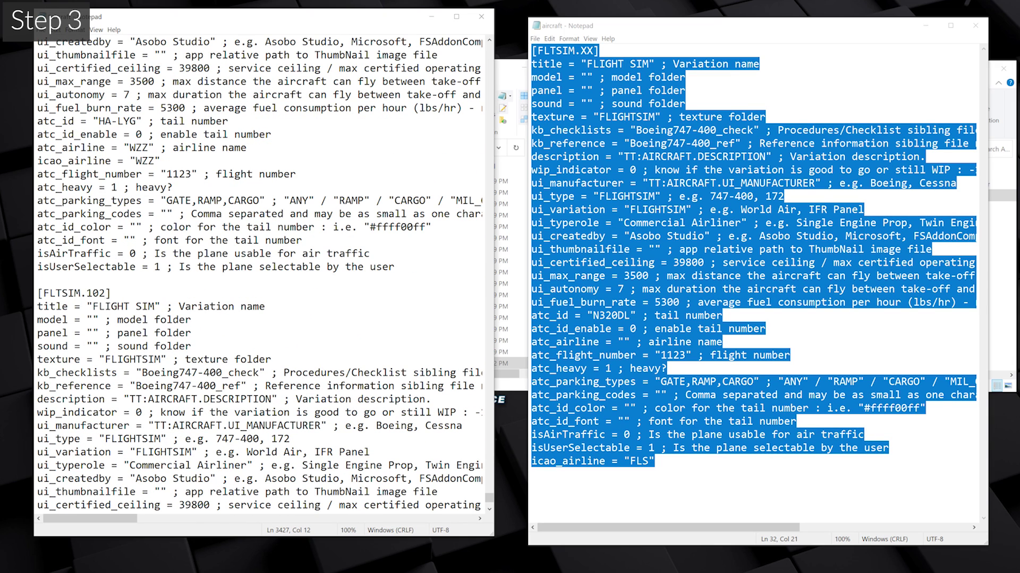
scroll(260, 274, down, 5)
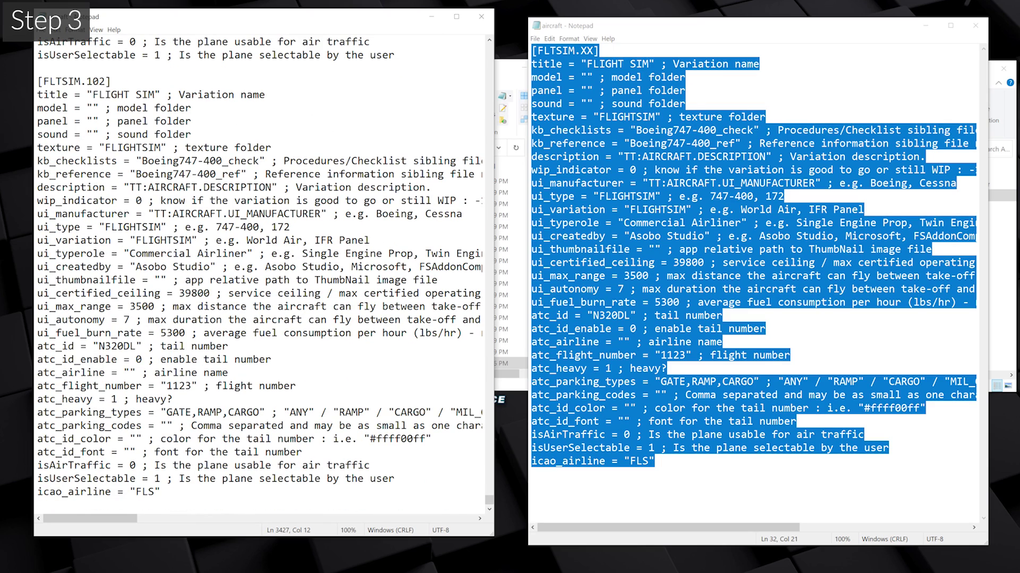
scroll(260, 274, up, 5)
Step: Close both aircraft.cfg Notepad windows and both Explorer windows, then refresh the desktop
click(481, 17)
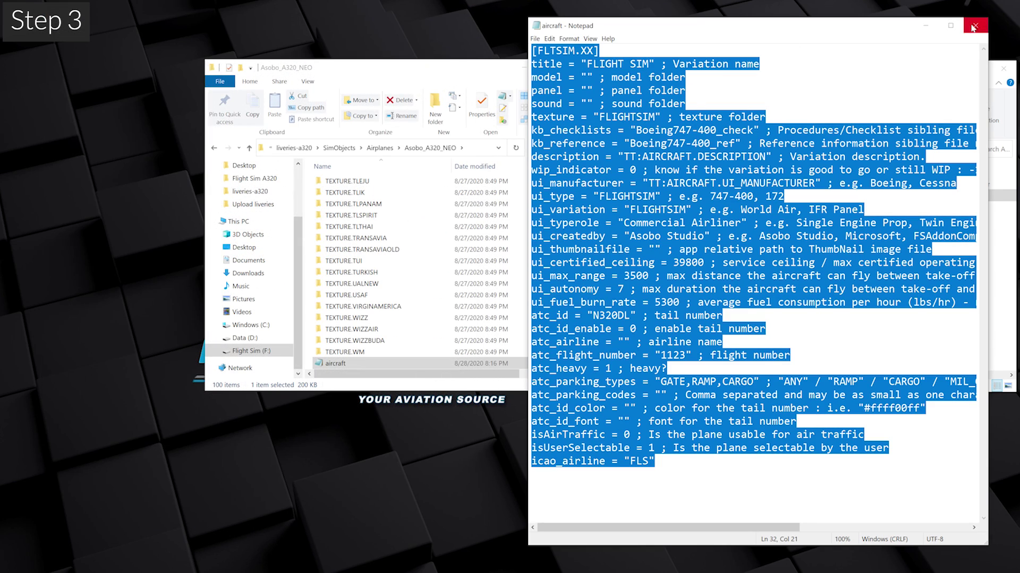
click(975, 25)
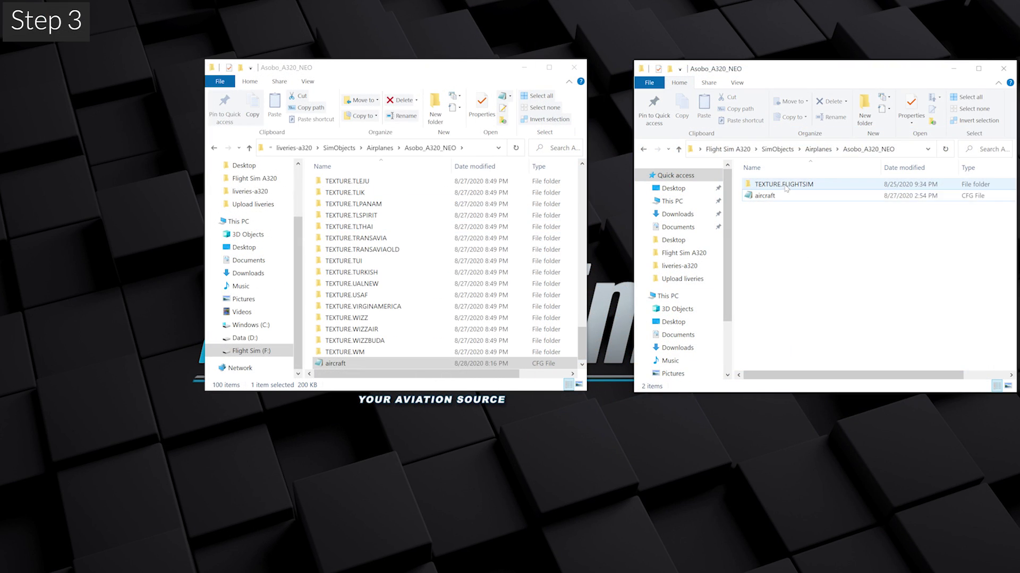
click(778, 229)
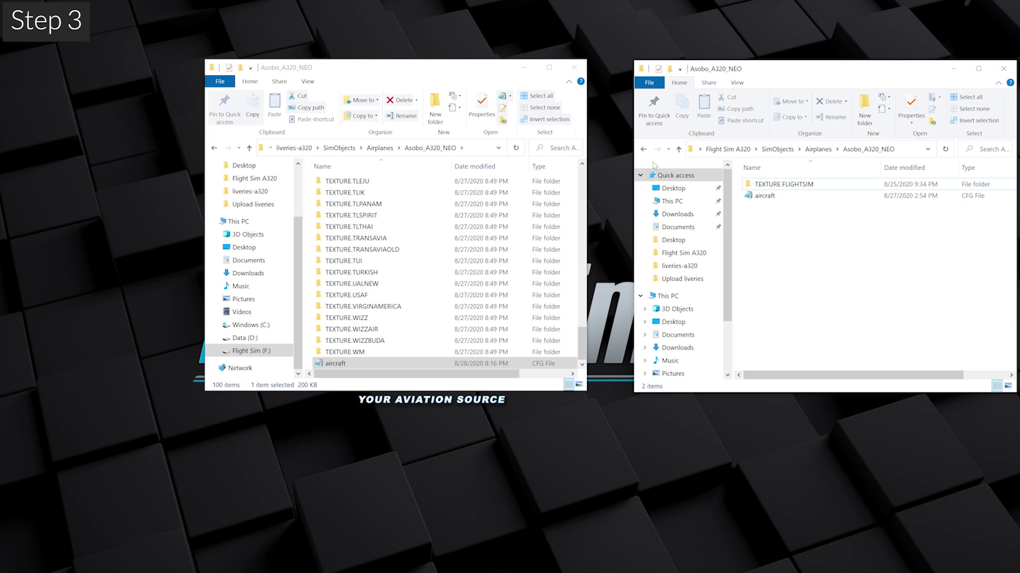
click(770, 197)
click(644, 150)
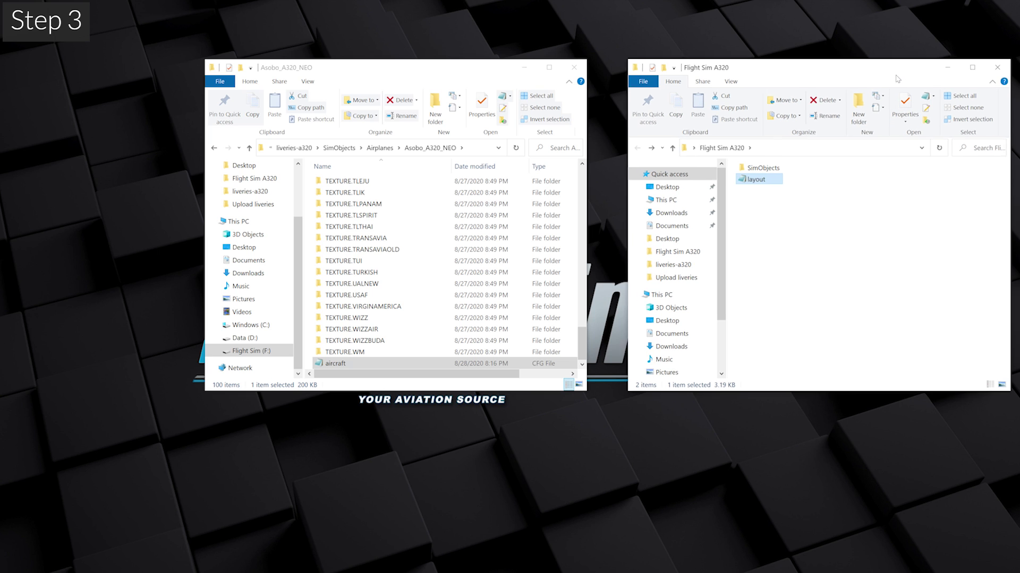
click(958, 69)
right_click(860, 97)
click(886, 129)
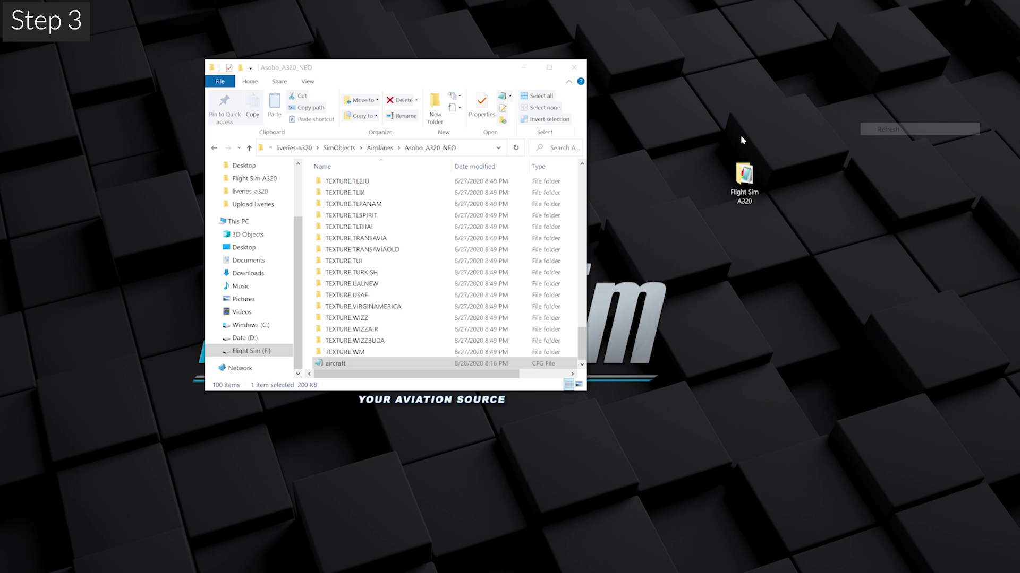
click(574, 67)
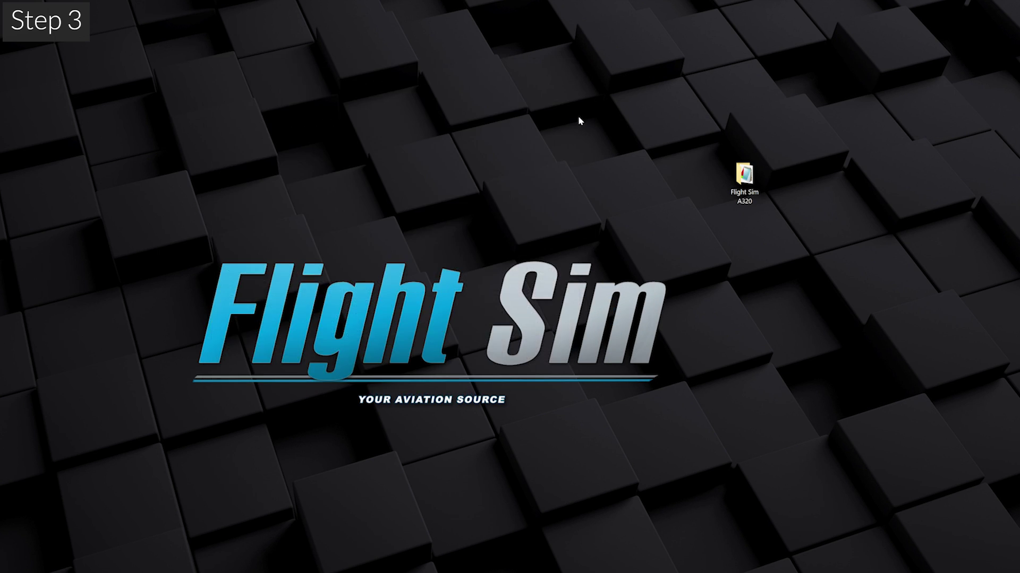
Step: Refresh the desktop, then choose the FLIGHTSIM livery for the A320neo in MSFS
right_click(579, 118)
click(602, 150)
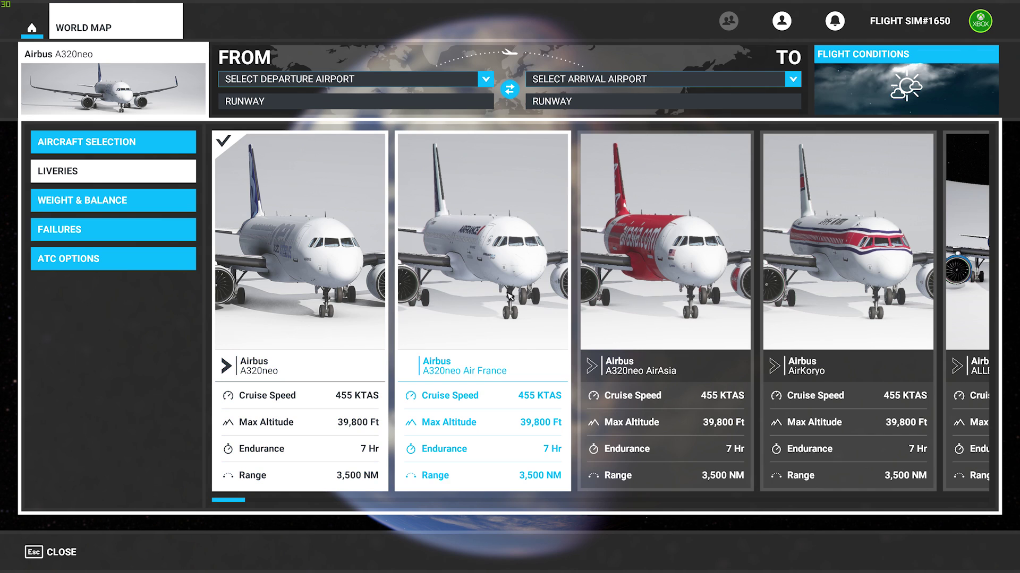
scroll(406, 478, down, 5)
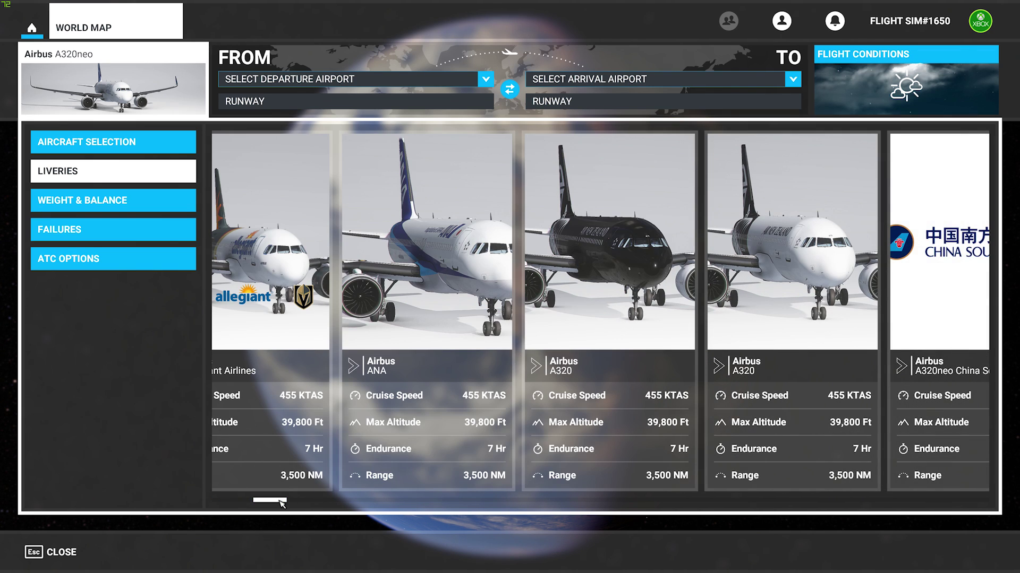
scroll(406, 492, down, 15)
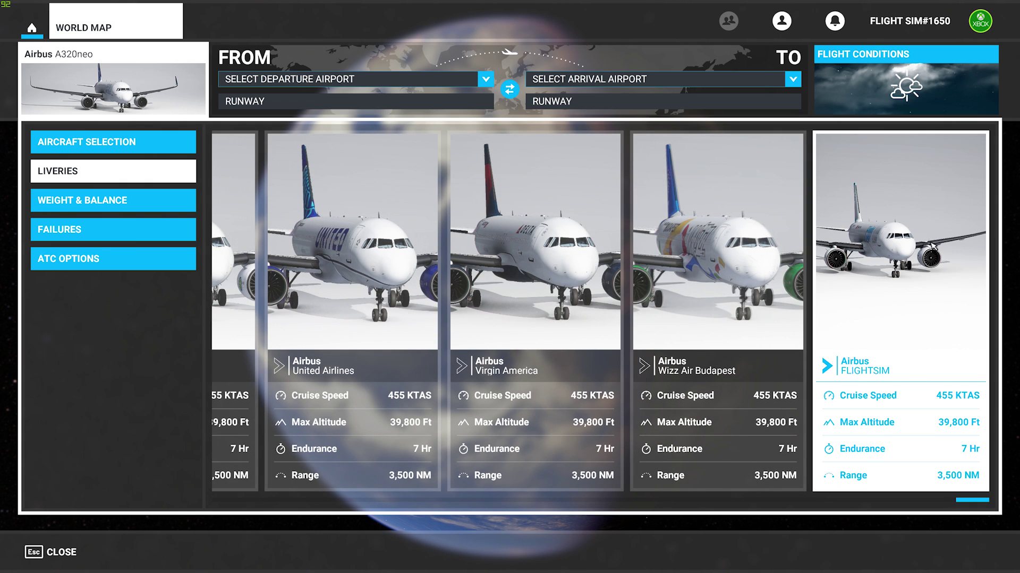
click(914, 246)
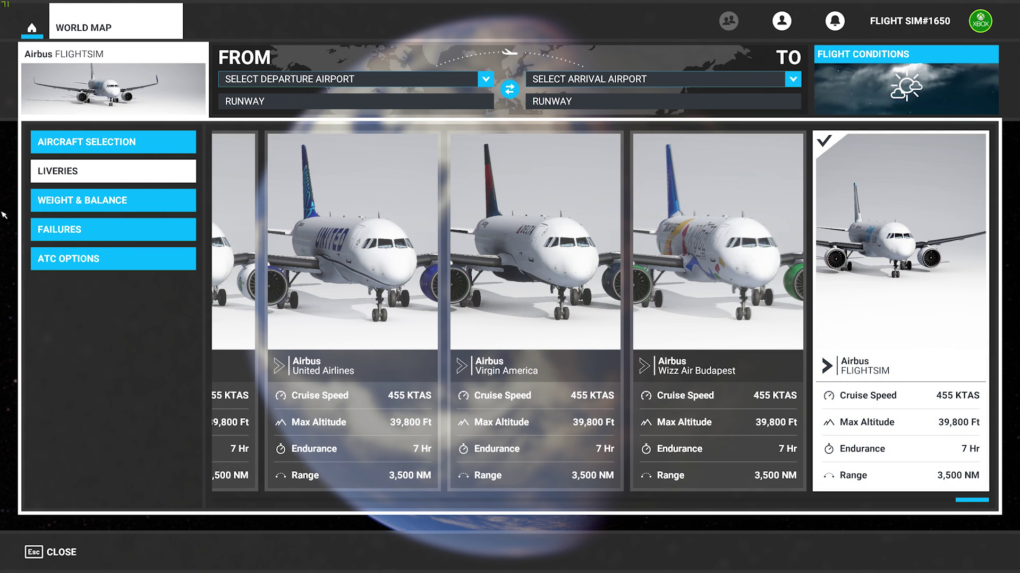
Step: Back out to the main menu and open My Hangar under Profile
click(33, 26)
click(33, 27)
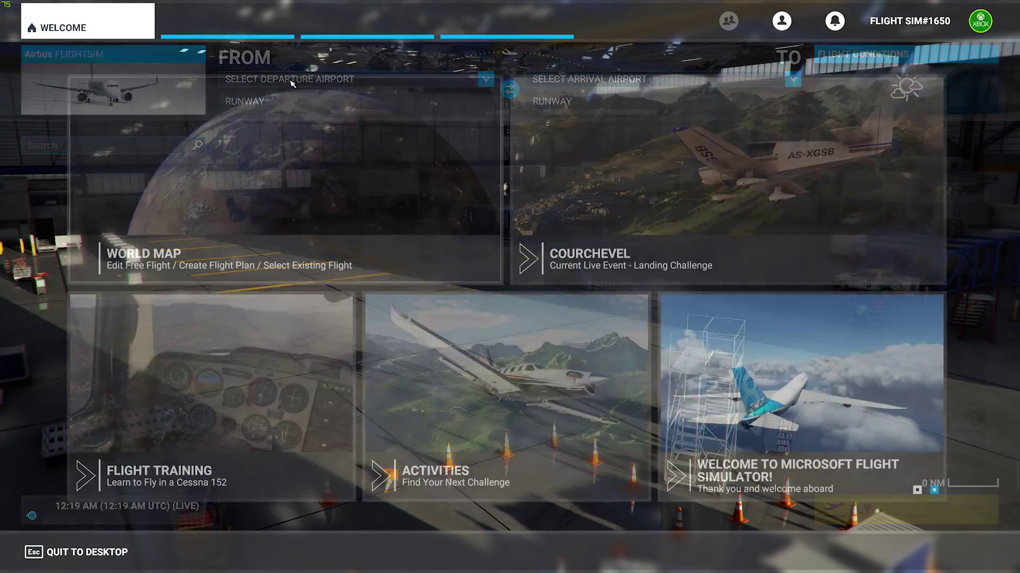
click(210, 24)
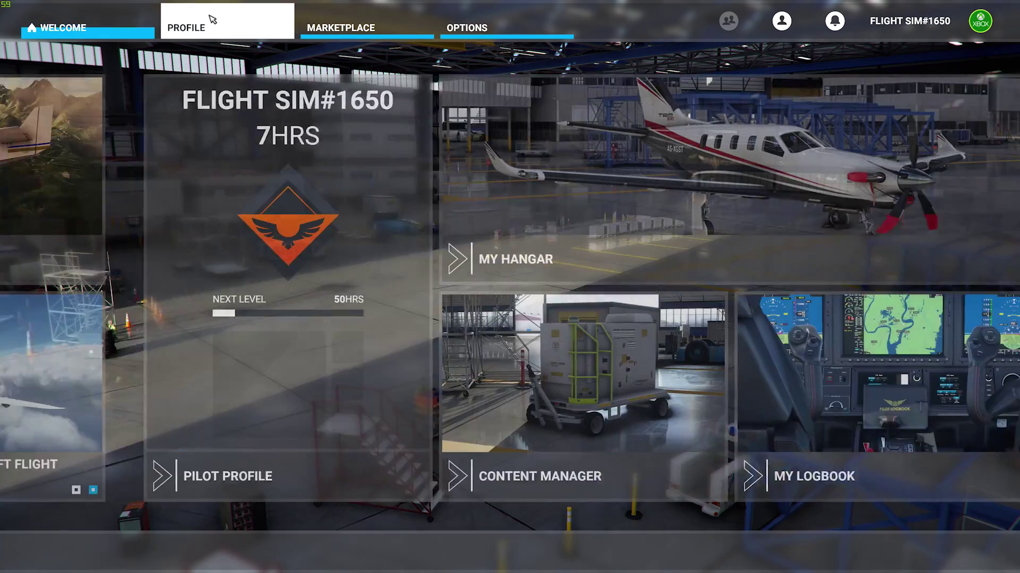
click(645, 180)
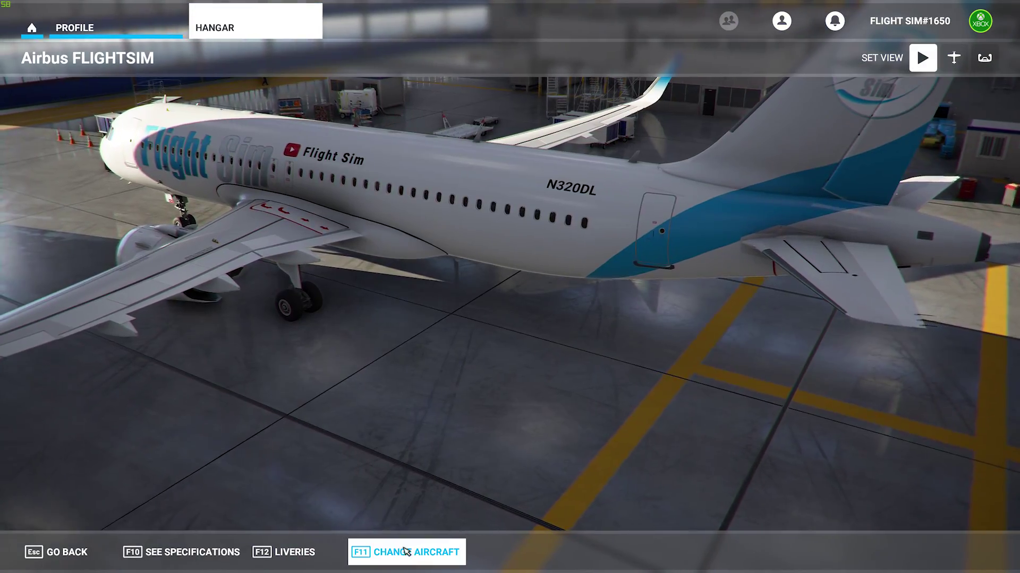
Step: Preview the Wizz Air Budapest livery, then reselect the FLIGHTSIM livery on the A320neo
click(355, 557)
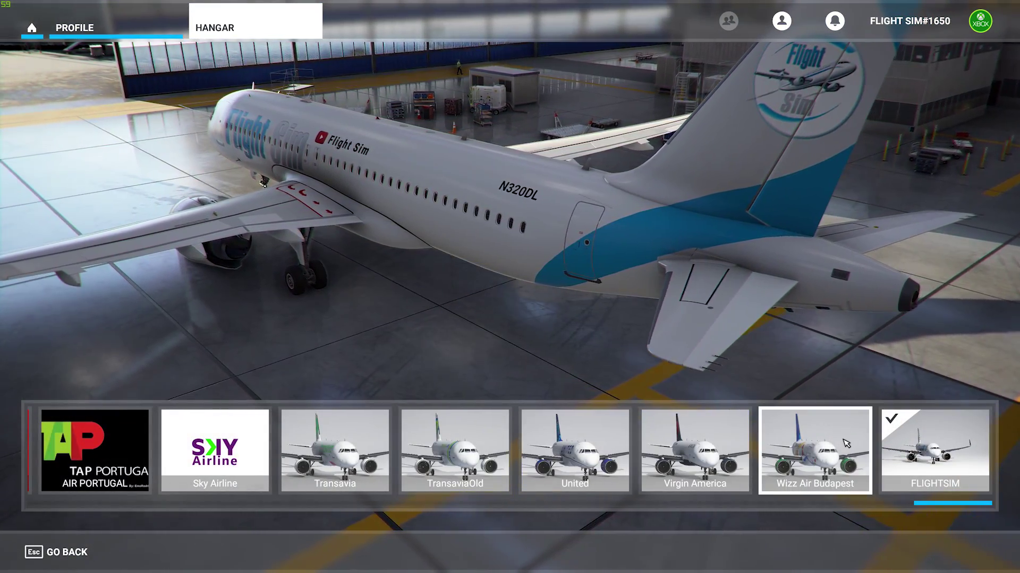
click(846, 443)
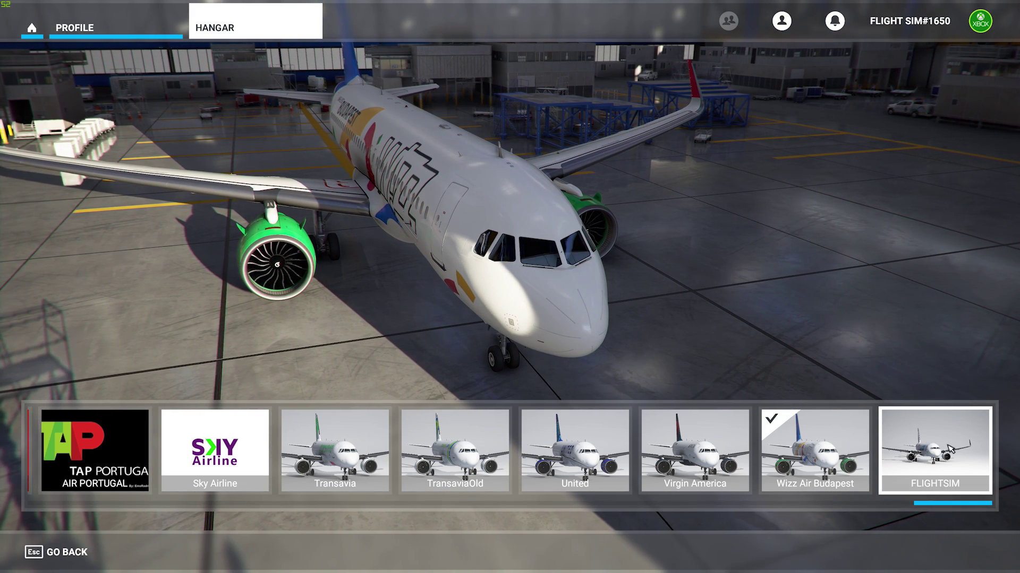
click(948, 450)
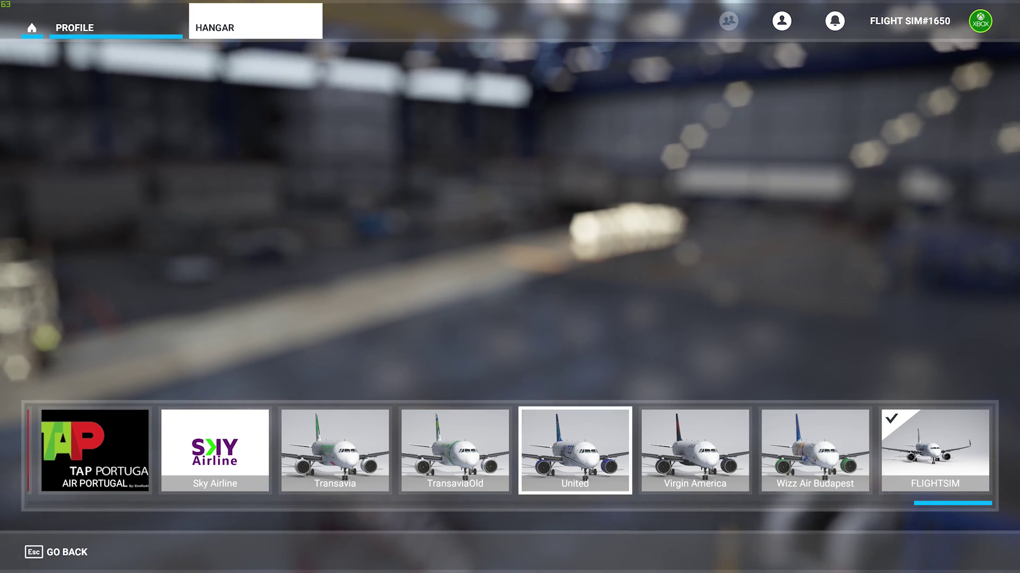